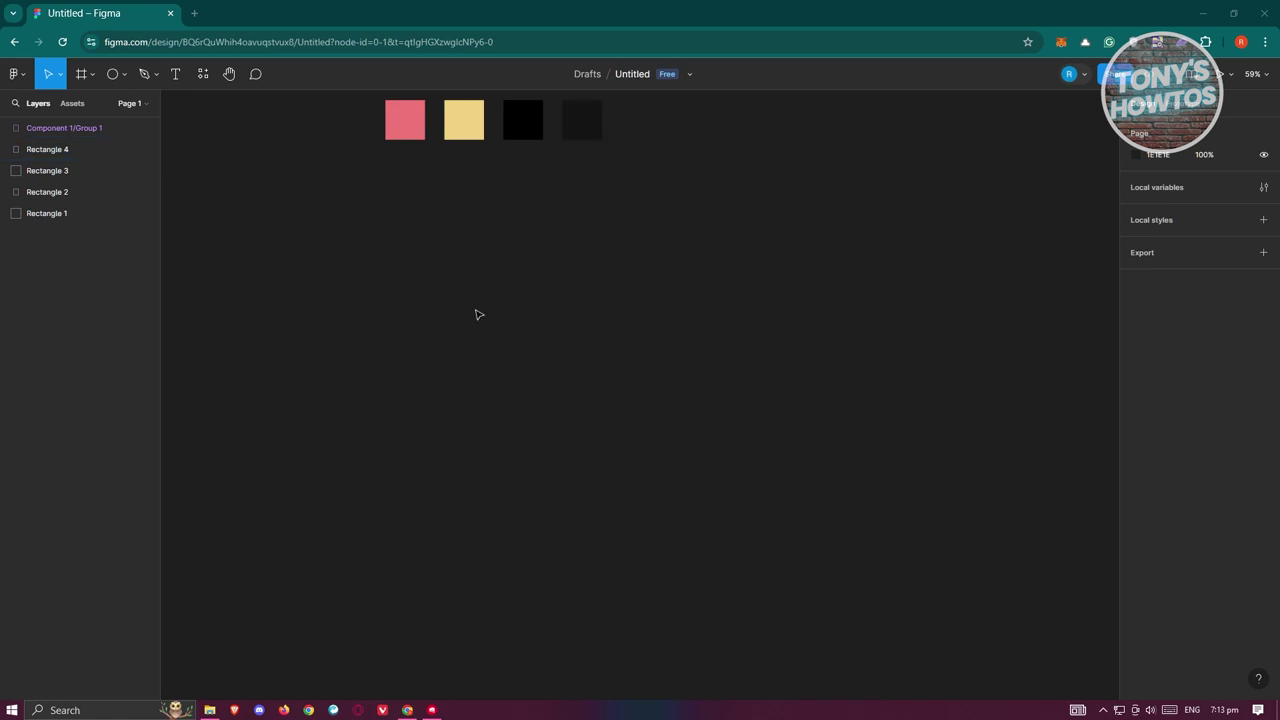
# Reveal the Frame, Section and Slice choices from the Frame tool dropdown
pyautogui.click(92, 76)
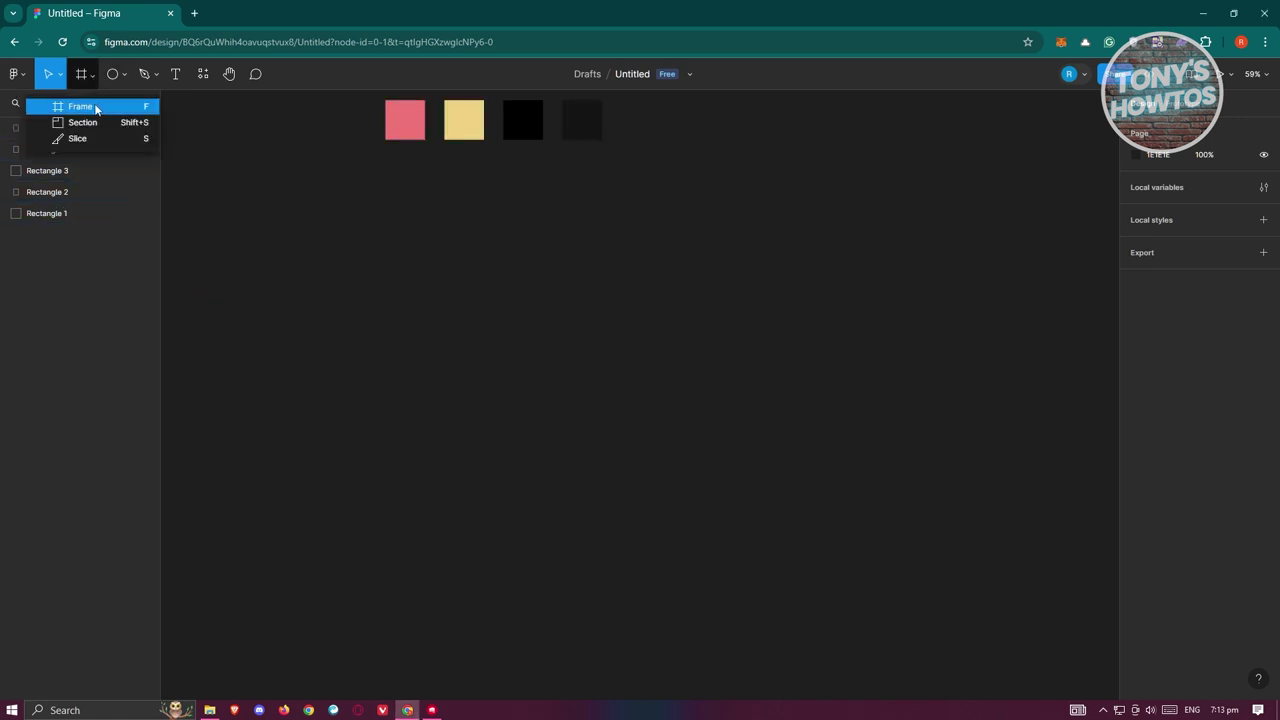
# Add a 1440×1024 Desktop frame and fill it black (000000) by sampling the black swatch
pyautogui.click(94, 105)
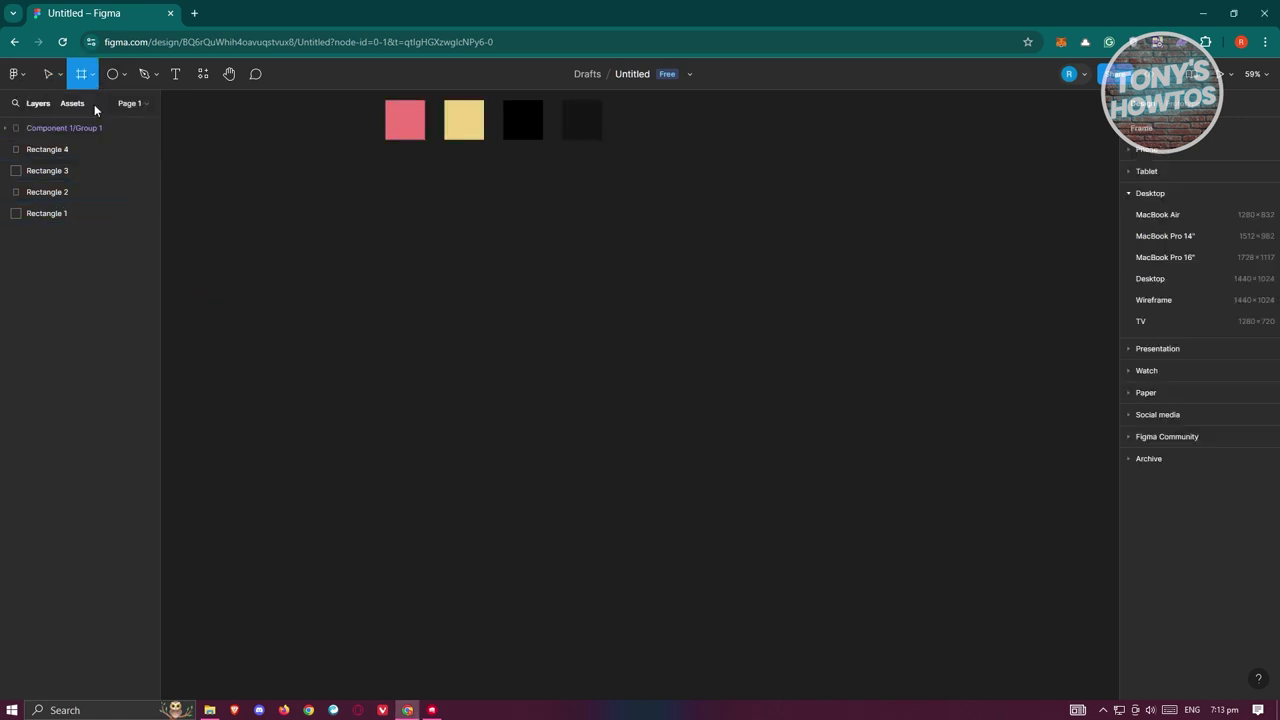
pyautogui.click(1163, 279)
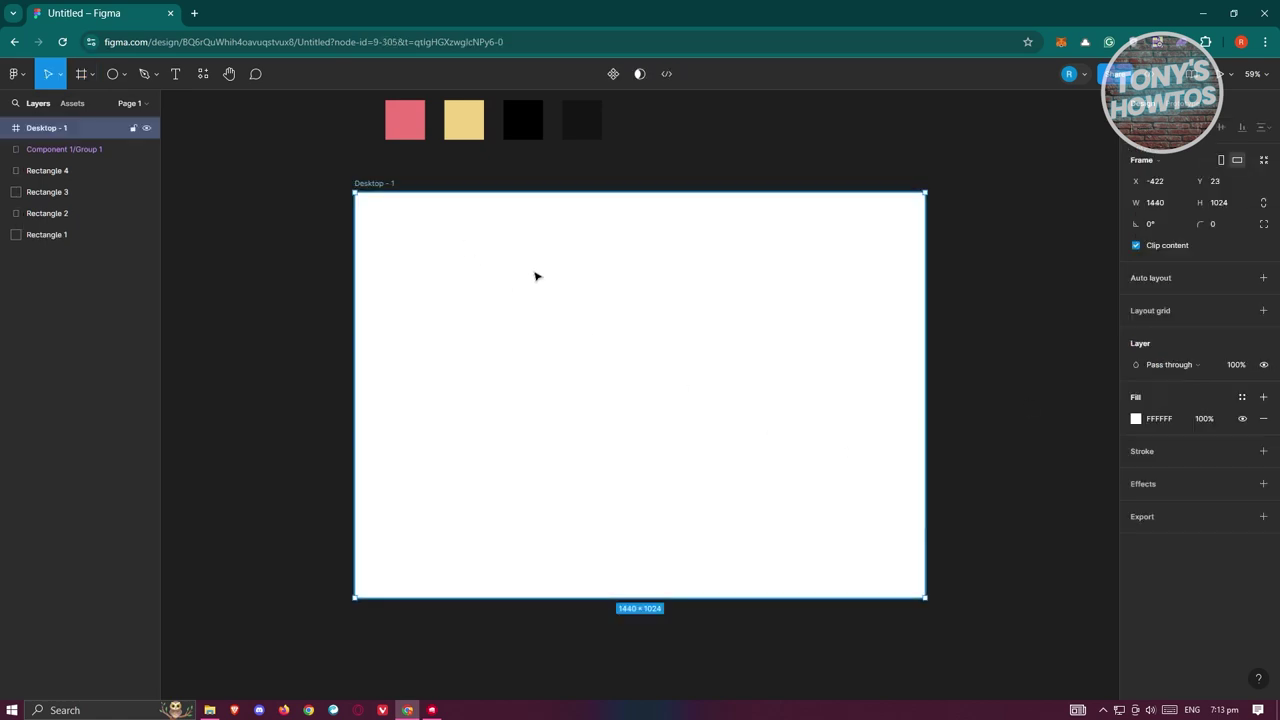
pyautogui.click(1136, 419)
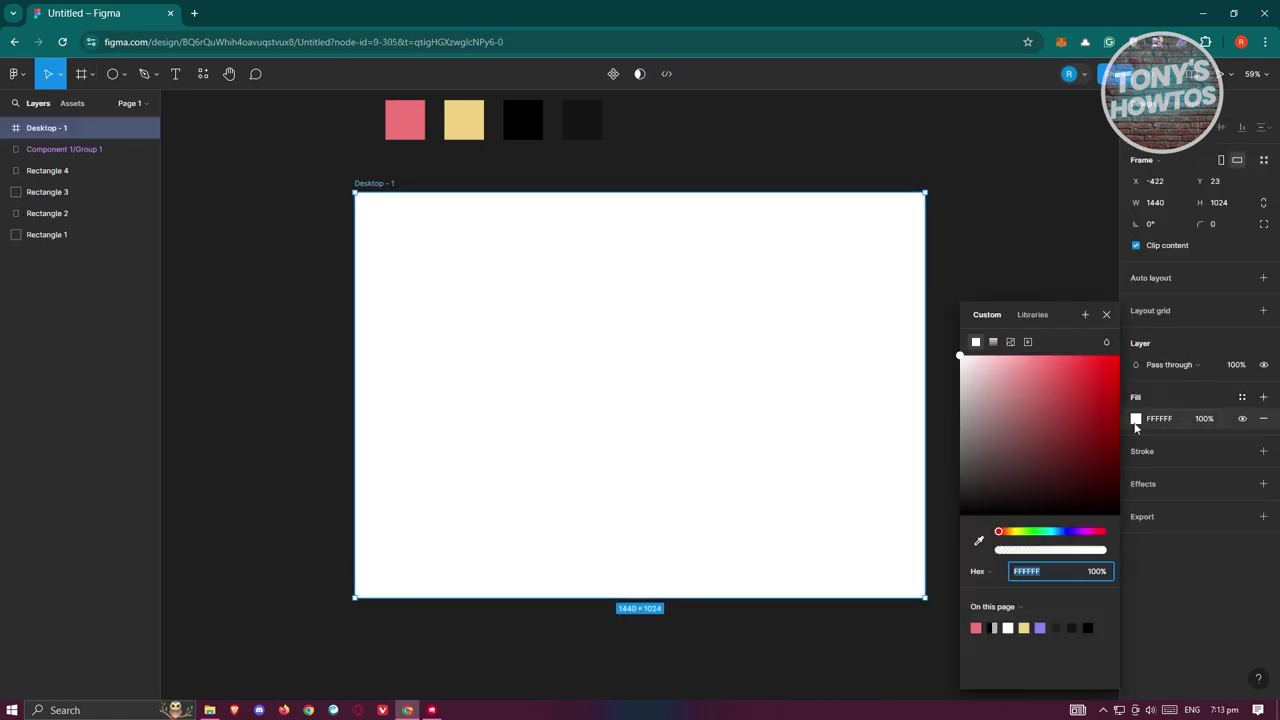
pyautogui.click(979, 541)
pyautogui.click(523, 120)
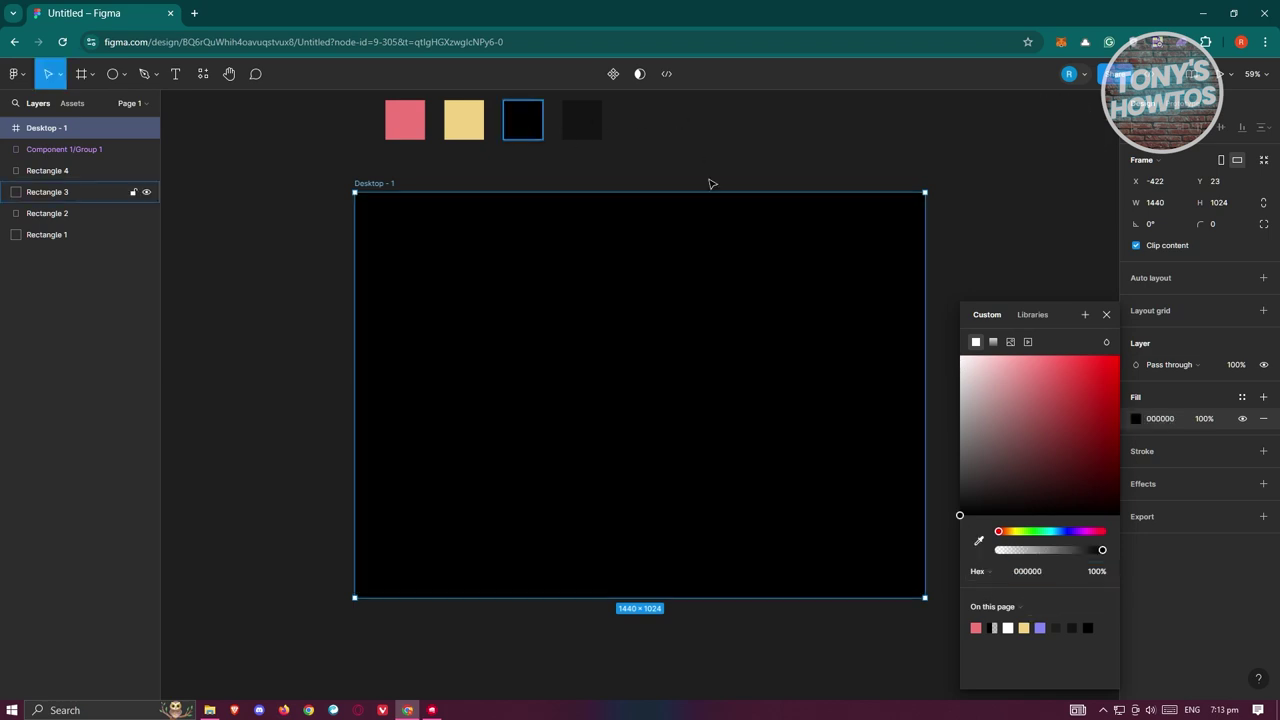
pyautogui.click(1186, 567)
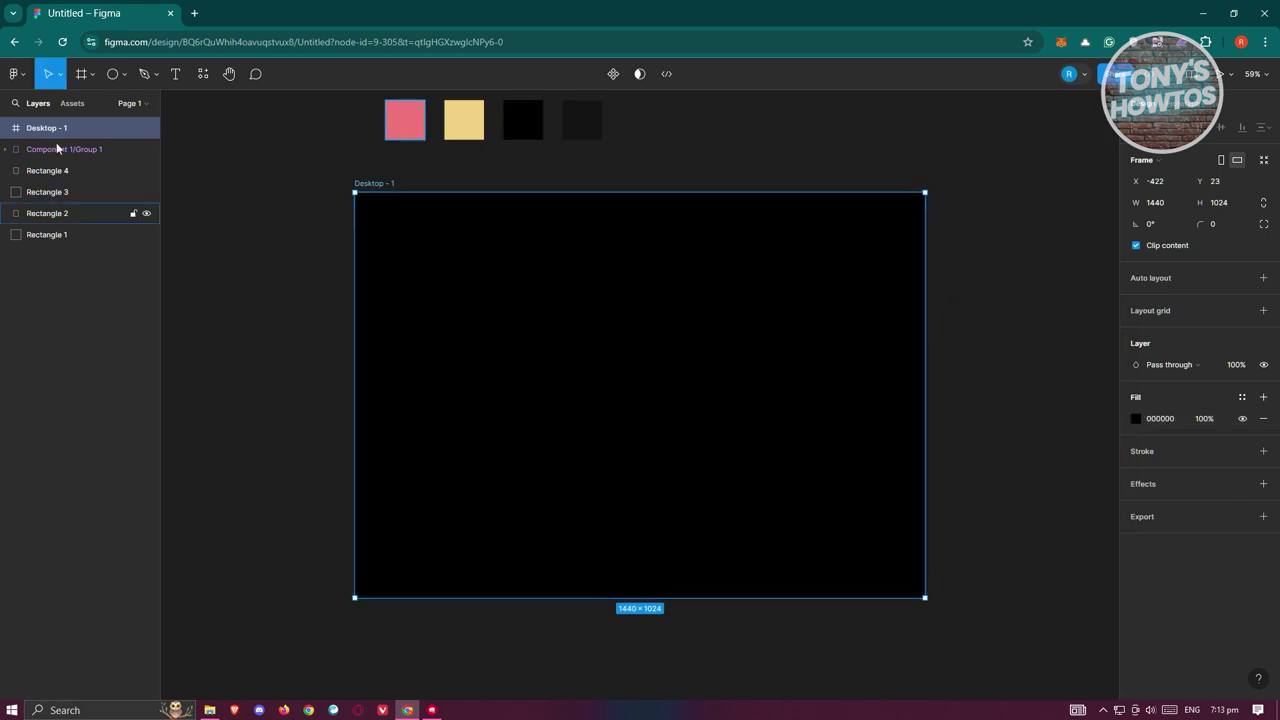
pyautogui.click(175, 74)
# Type 'WOW AMAZING' in a wide text box and move it down toward the frame centre
pyautogui.moveTo(382, 256); pyautogui.dragTo(879, 376)
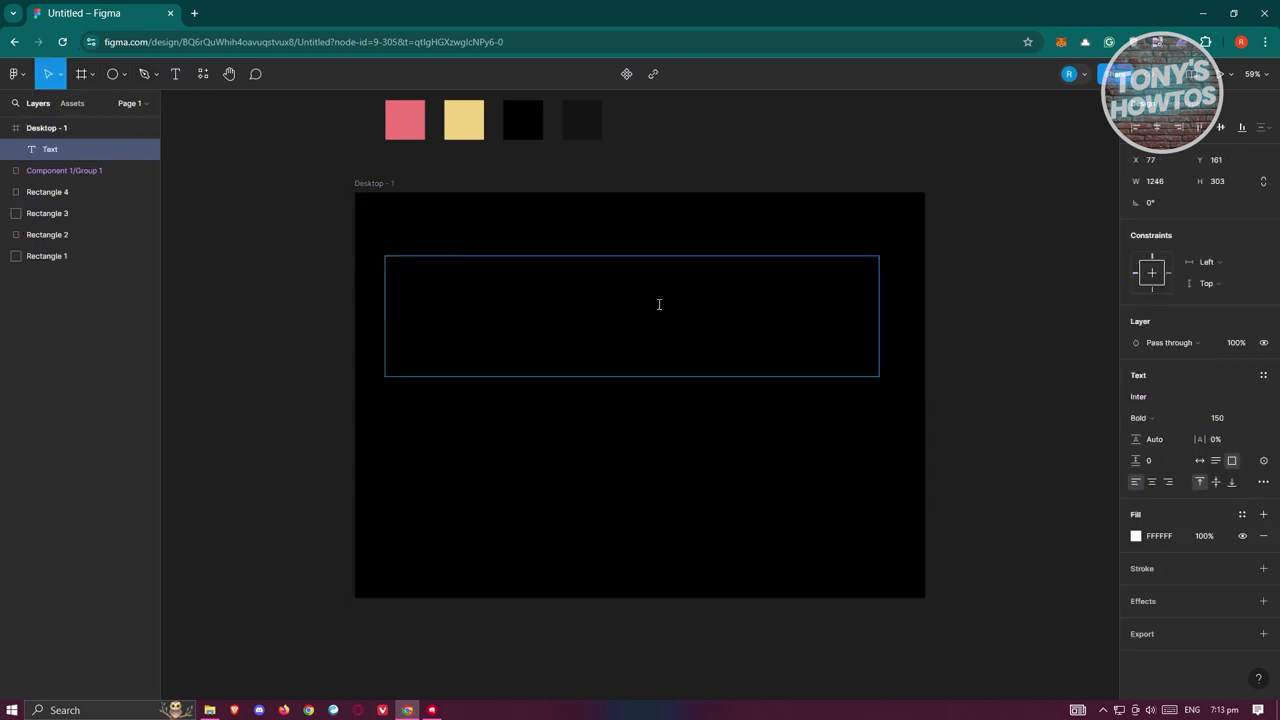
pyautogui.write('WO')
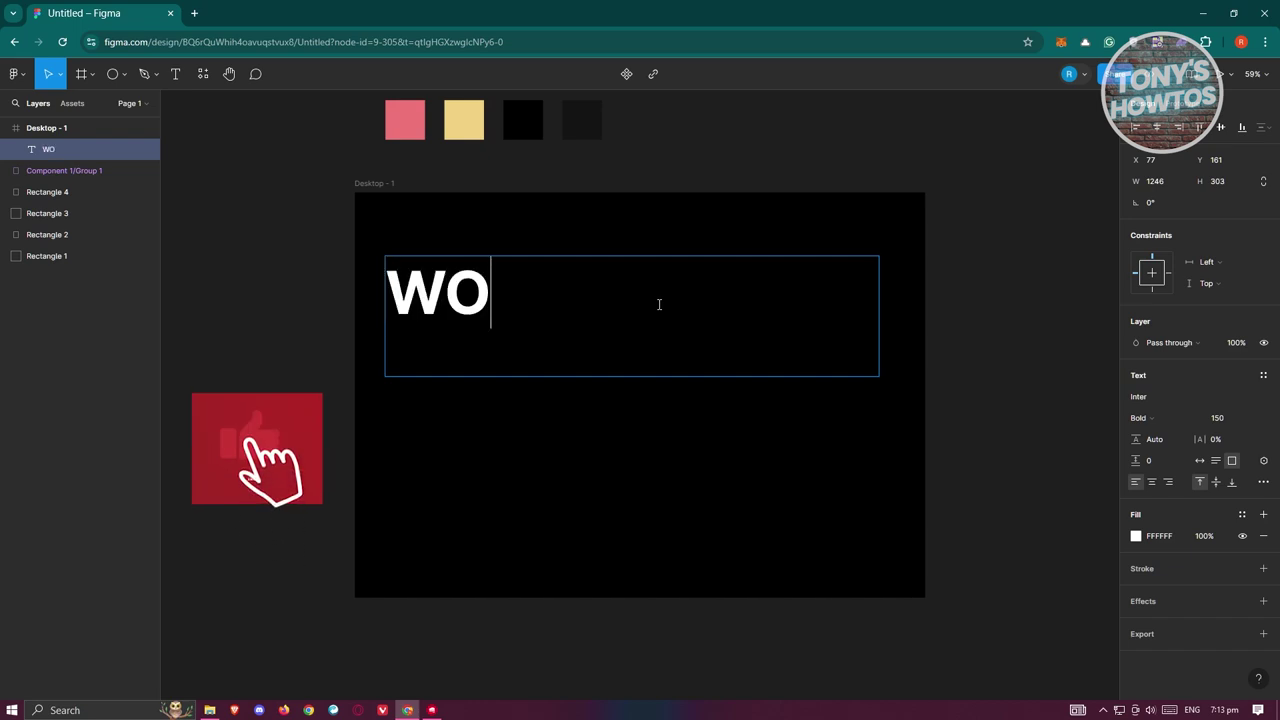
pyautogui.write('W AMAZING')
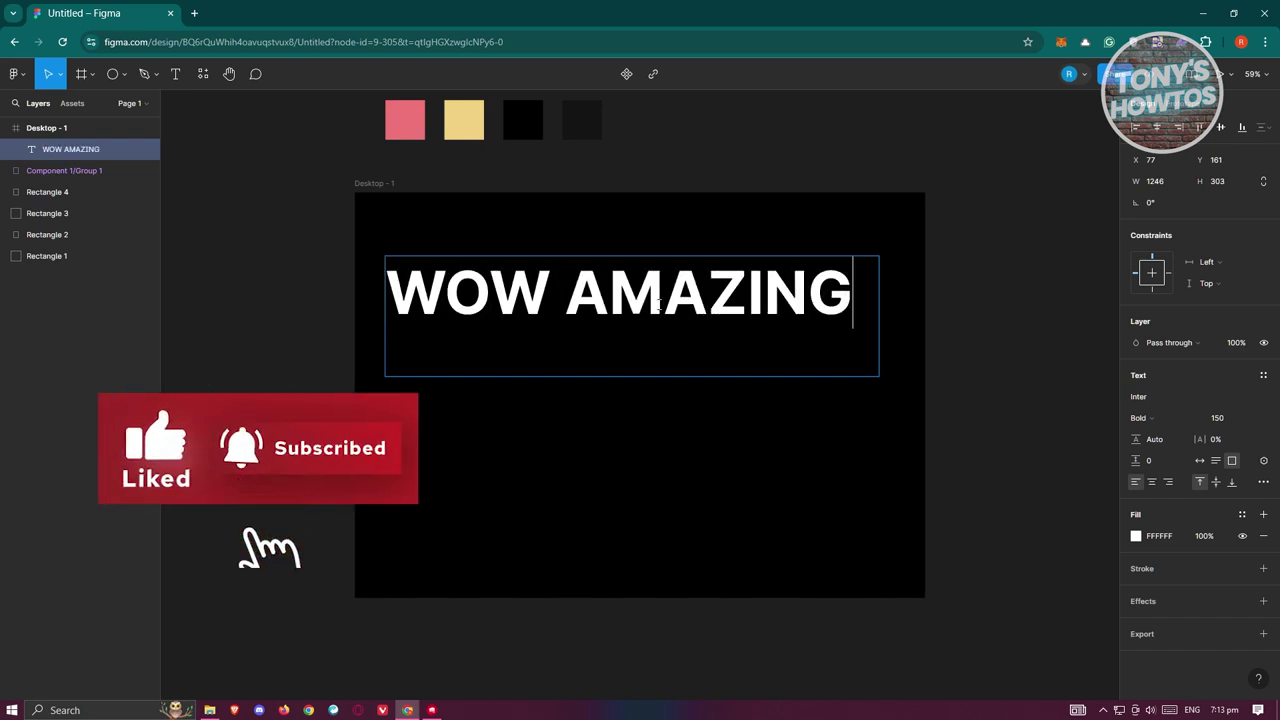
pyautogui.click(683, 332)
pyautogui.press('Escape')
pyautogui.moveTo(661, 305); pyautogui.dragTo(690, 417)
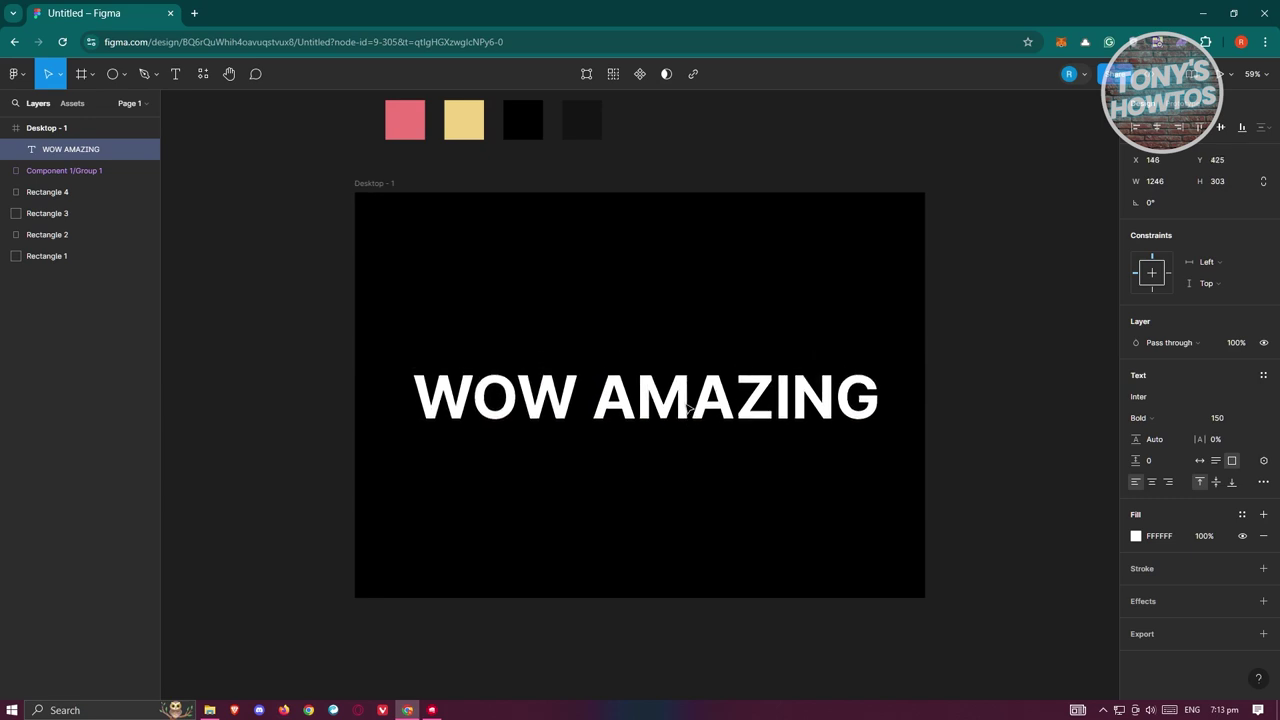
# Colour the WOW AMAZING text dark grey 141414 by sampling the grey swatch
pyautogui.click(1137, 538)
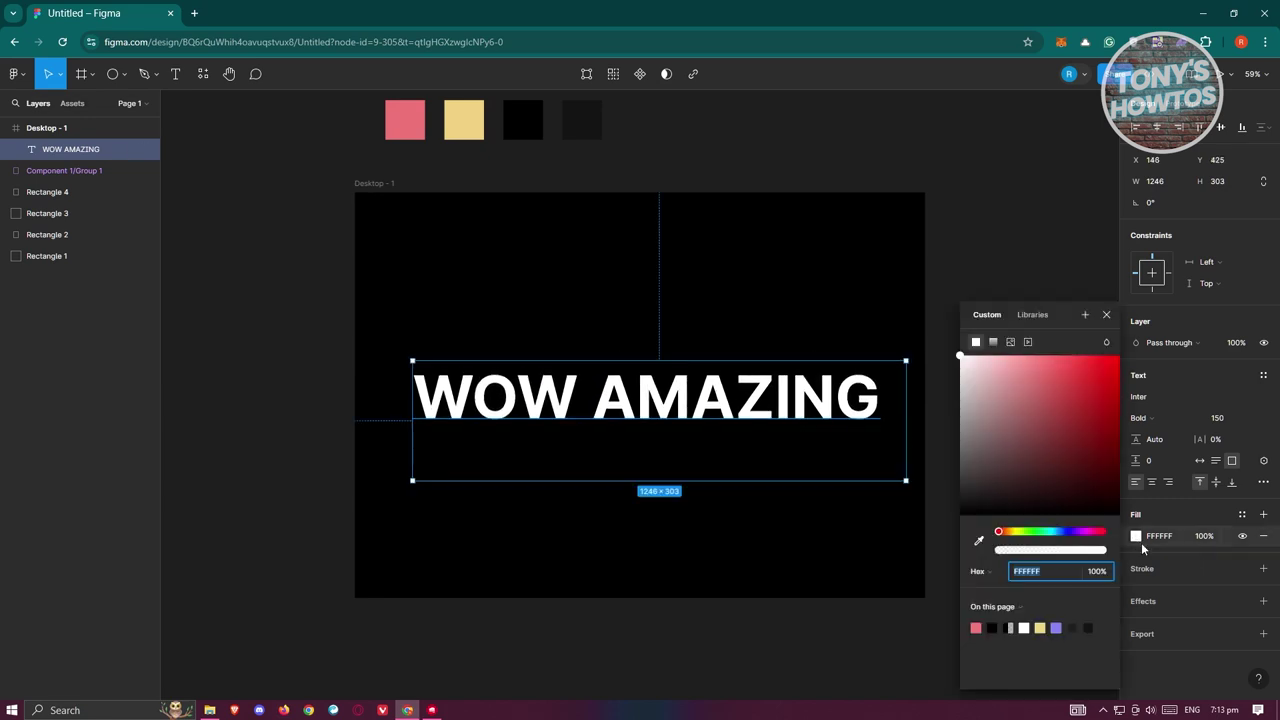
pyautogui.click(979, 540)
pyautogui.click(589, 131)
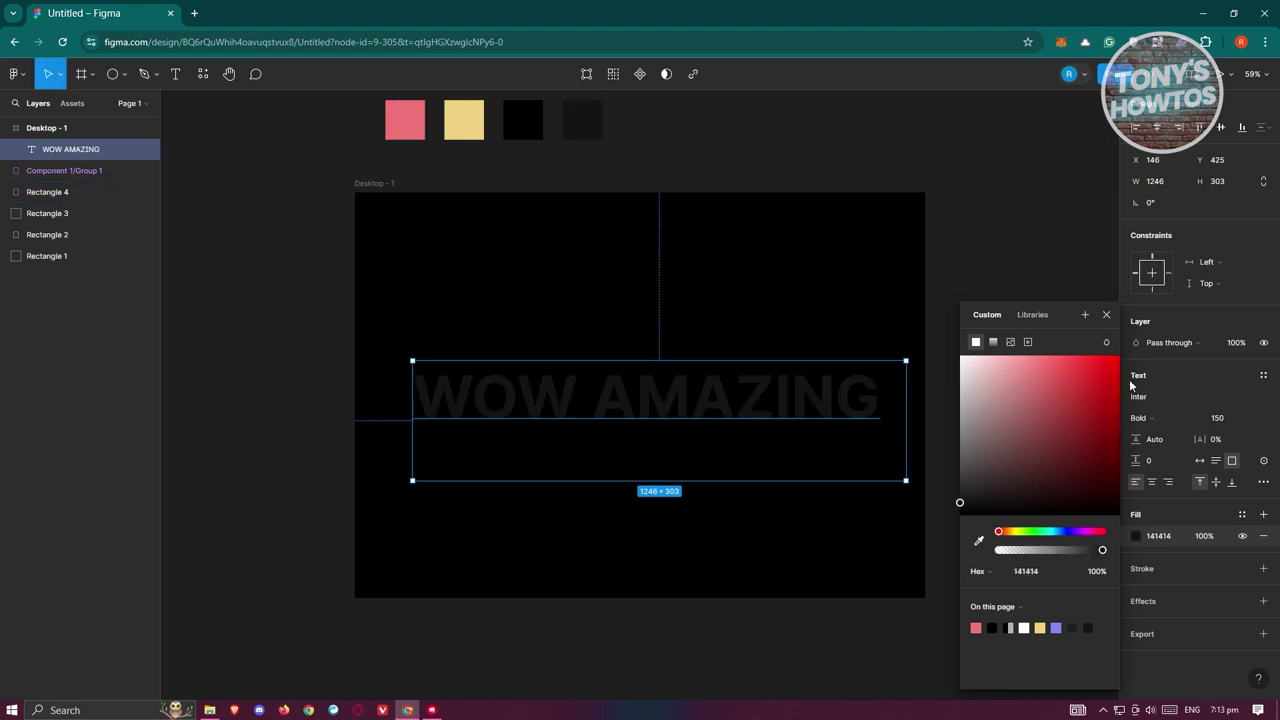
pyautogui.click(1190, 663)
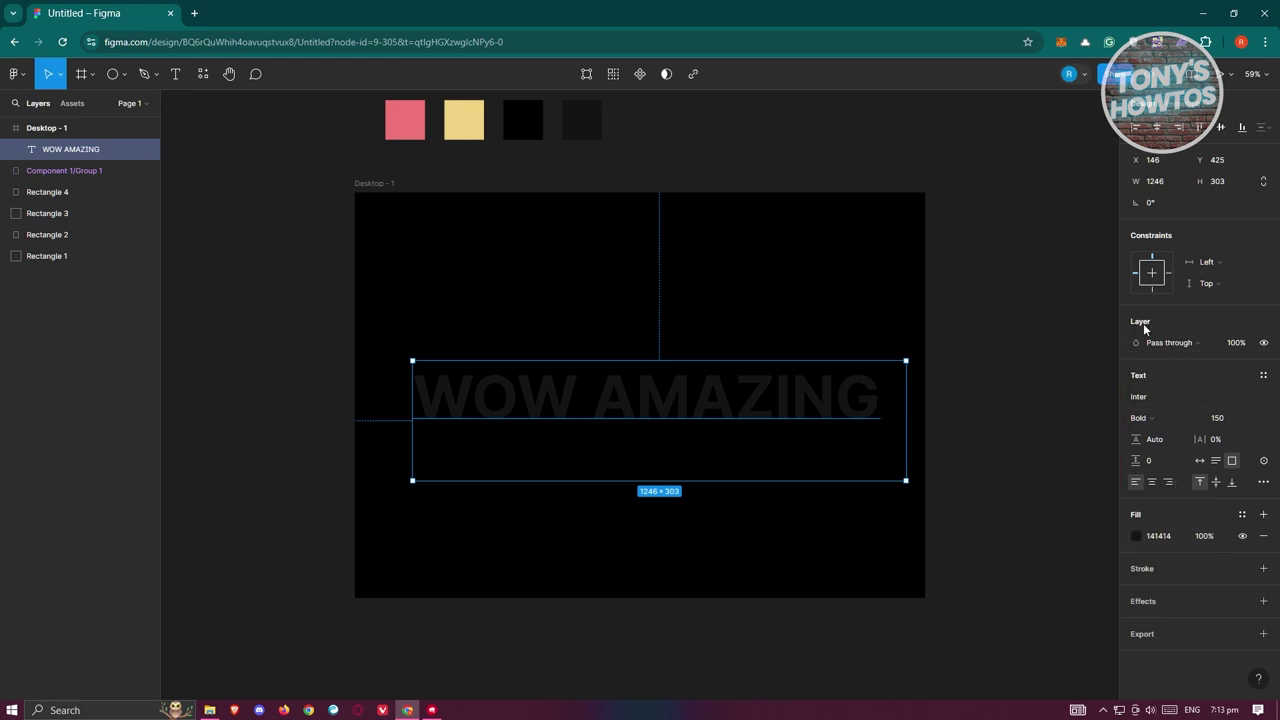
# Set the text layer's blend mode to Screen
pyautogui.click(1197, 345)
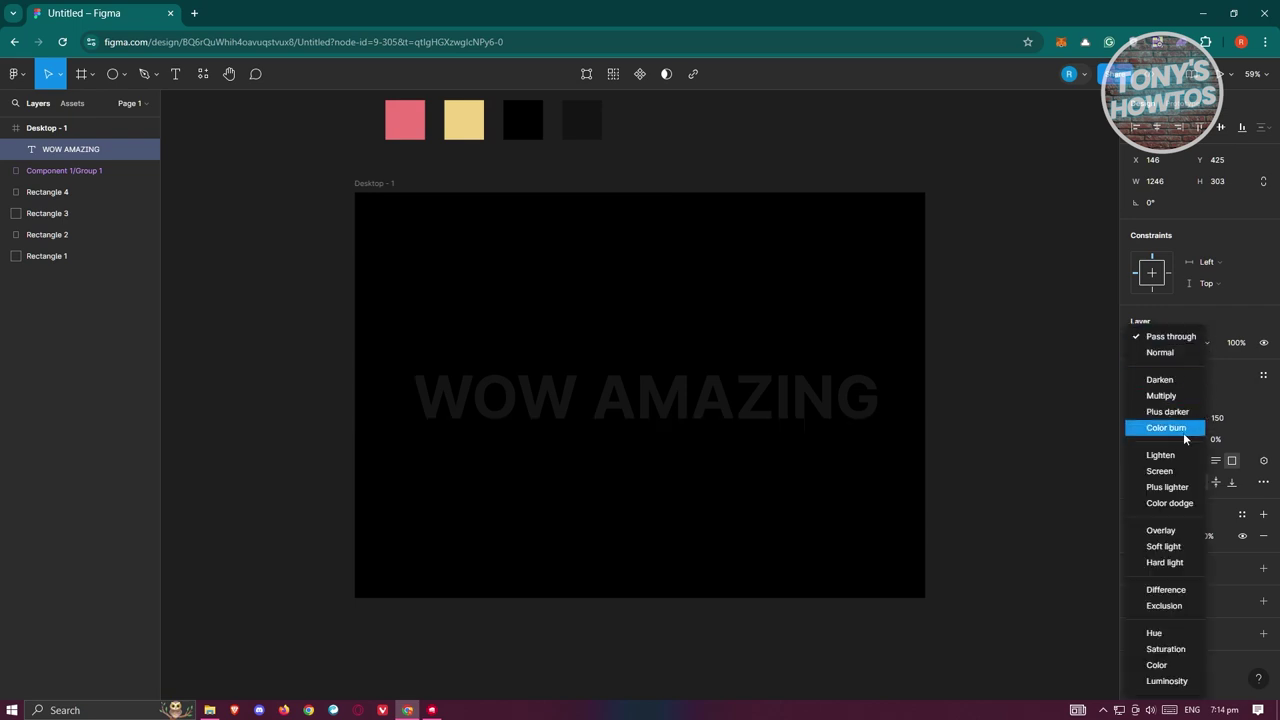
pyautogui.click(1160, 471)
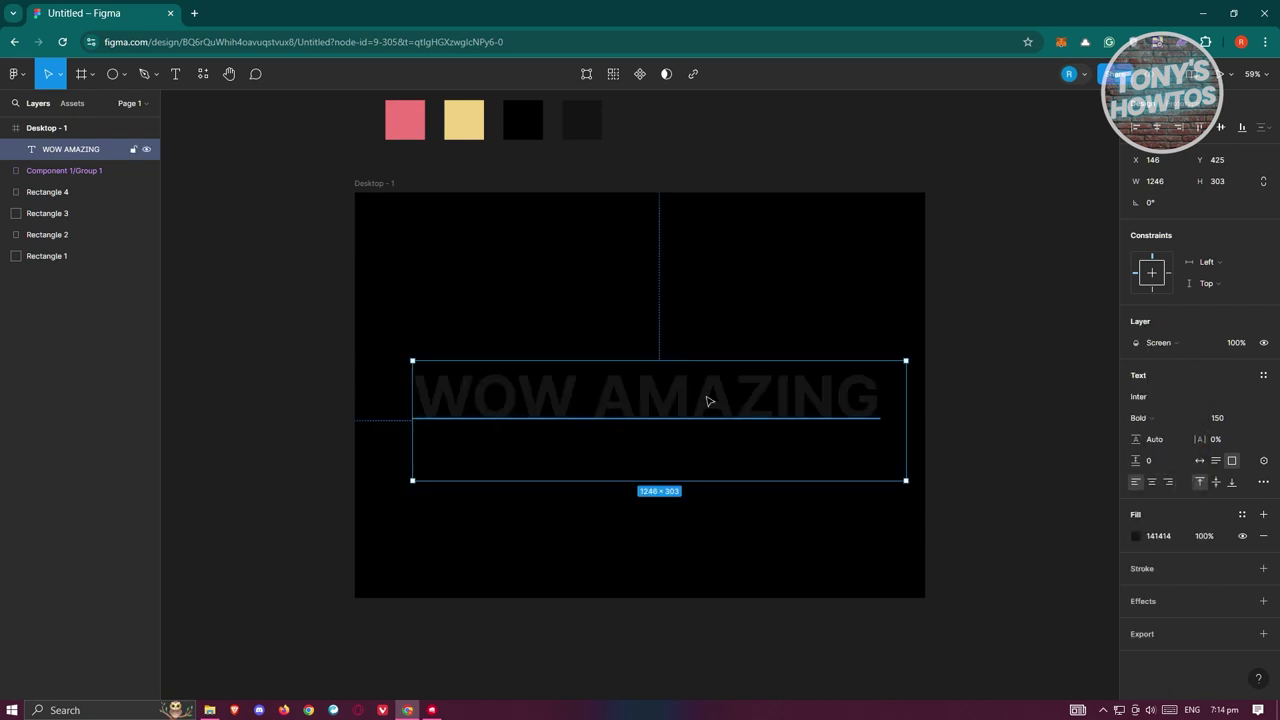
pyautogui.click(1024, 403)
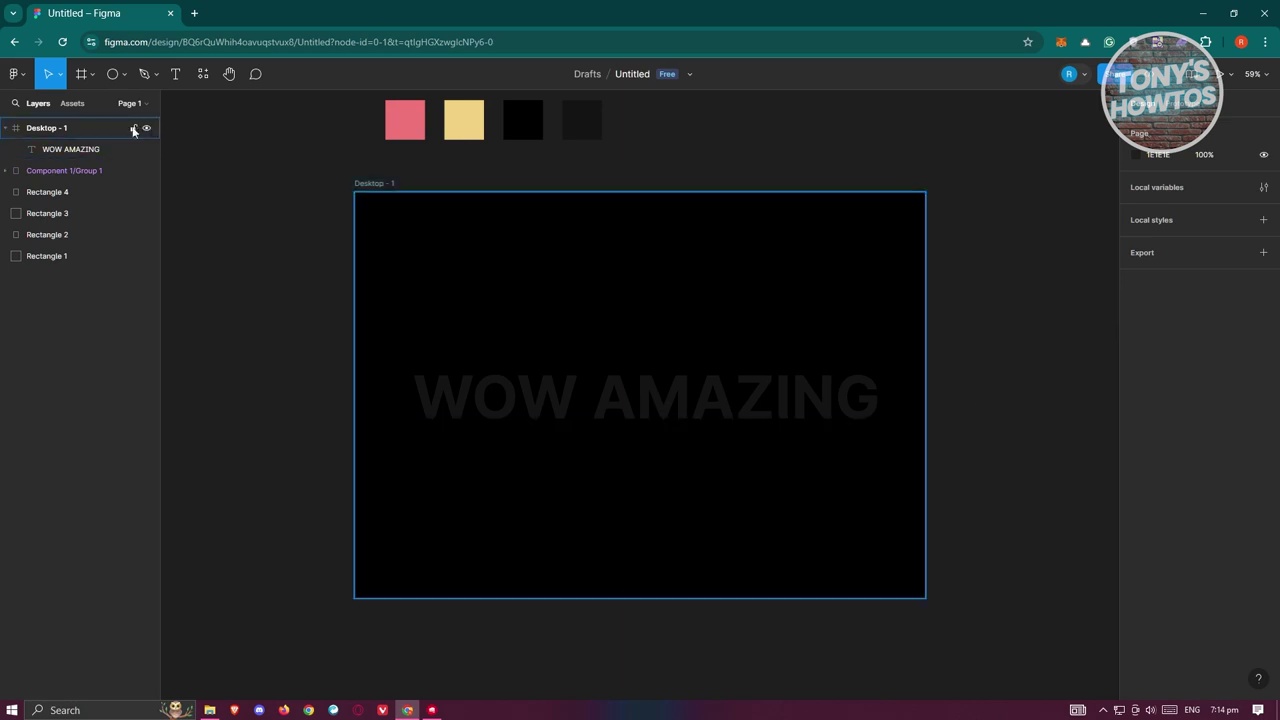
# Place a 100×100 circle near the frame's top-left and fill it pink EF7777 from the swatch
pyautogui.click(112, 74)
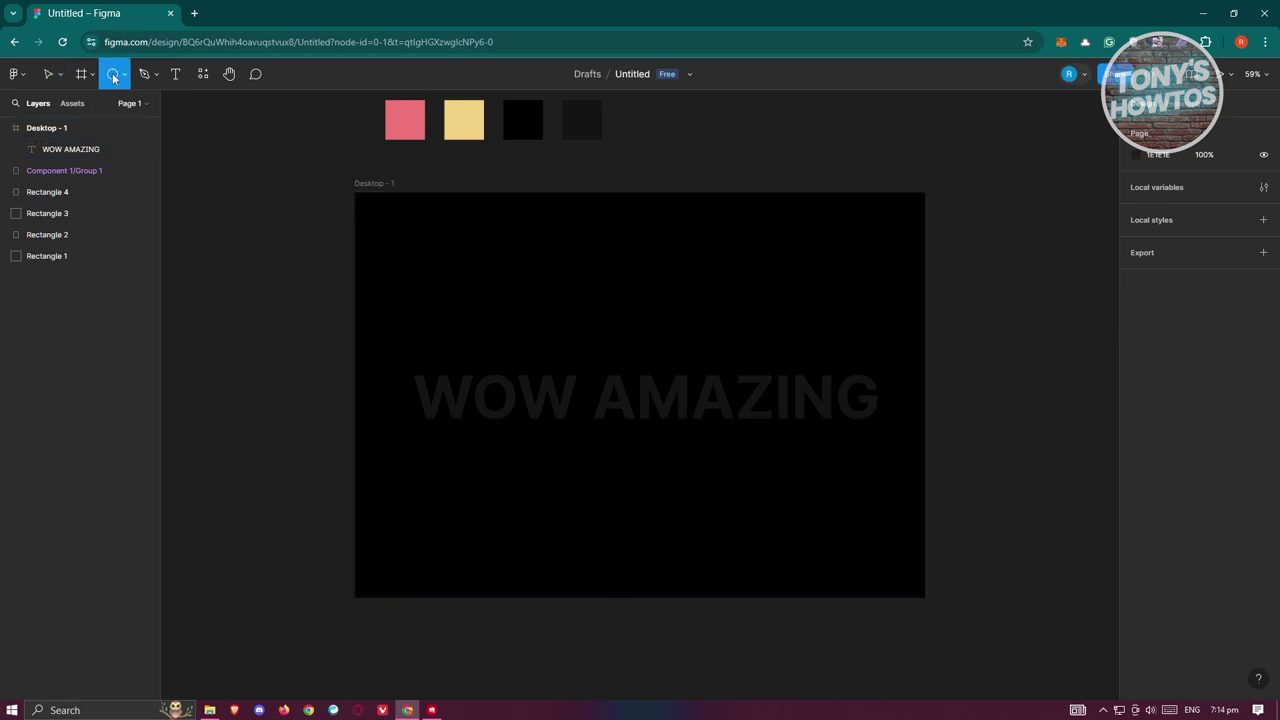
pyautogui.click(436, 266)
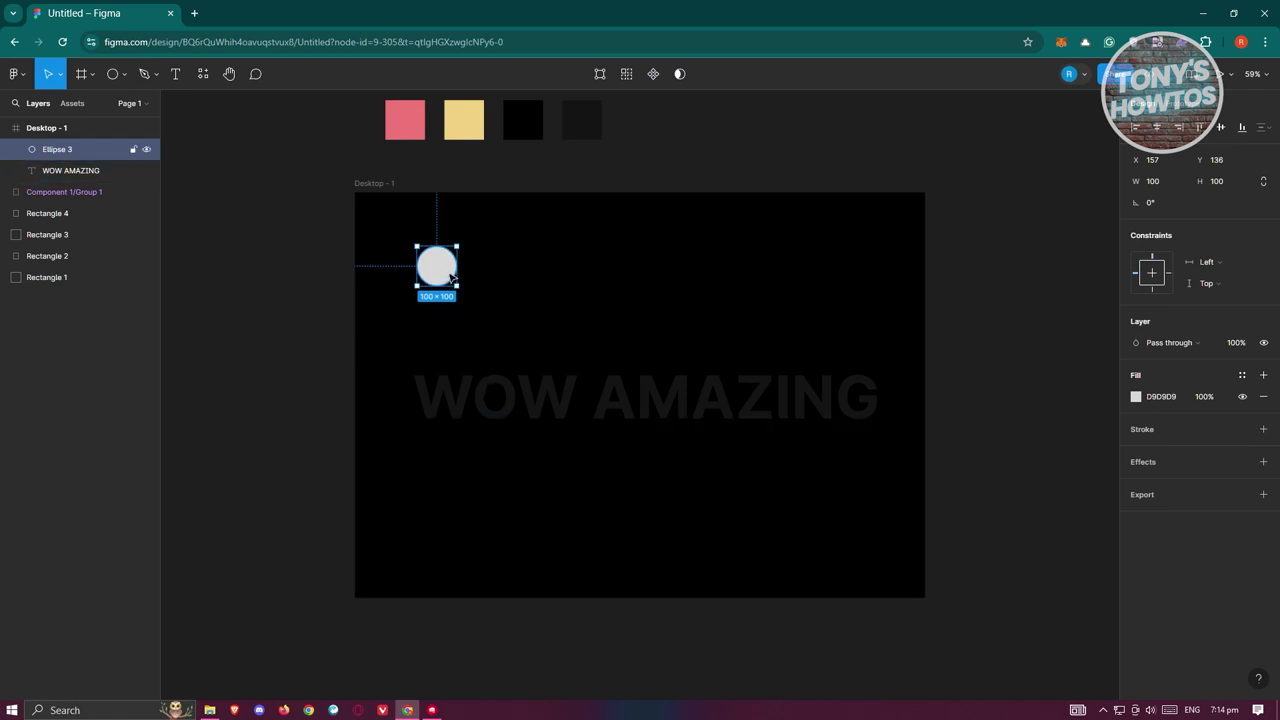
pyautogui.click(1137, 397)
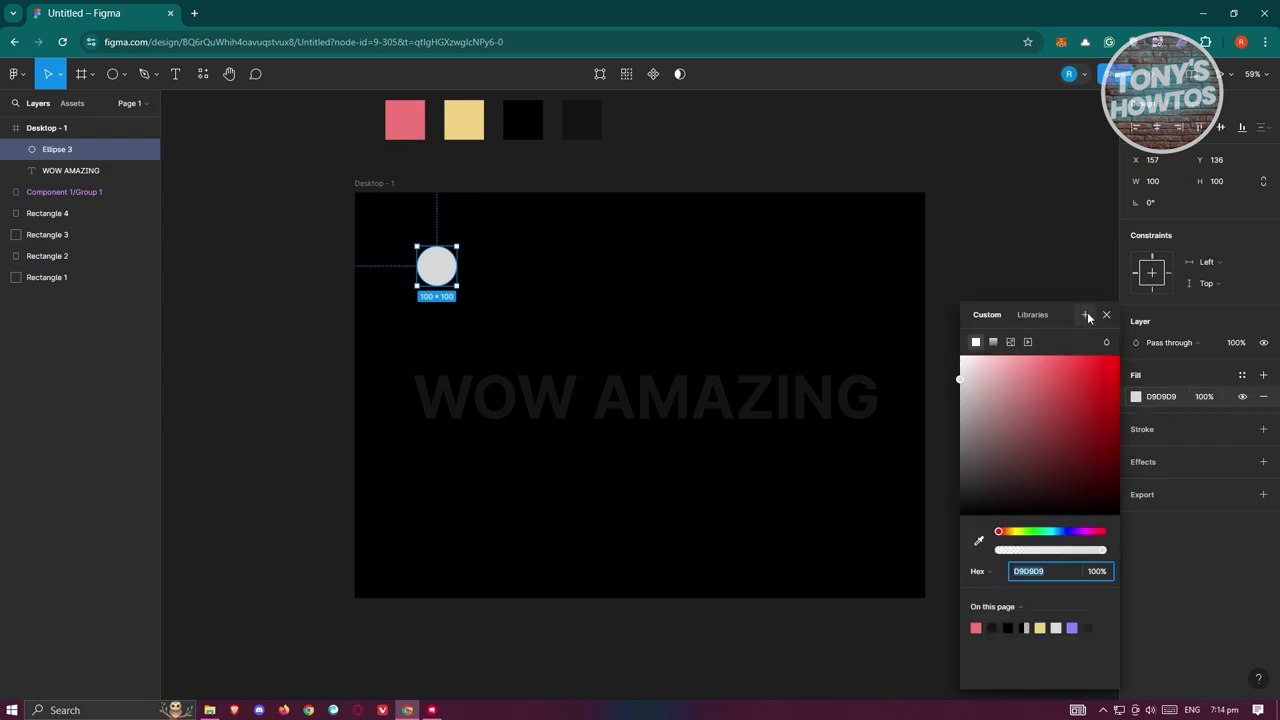
pyautogui.click(977, 537)
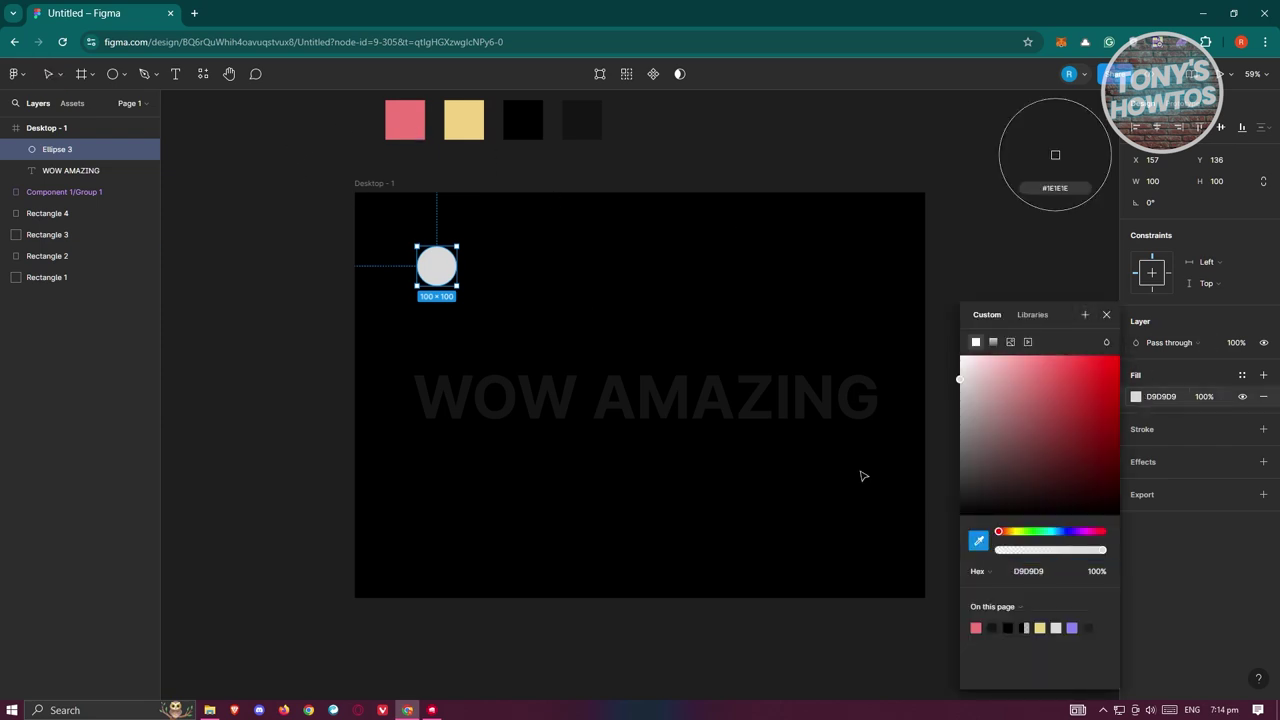
pyautogui.click(411, 116)
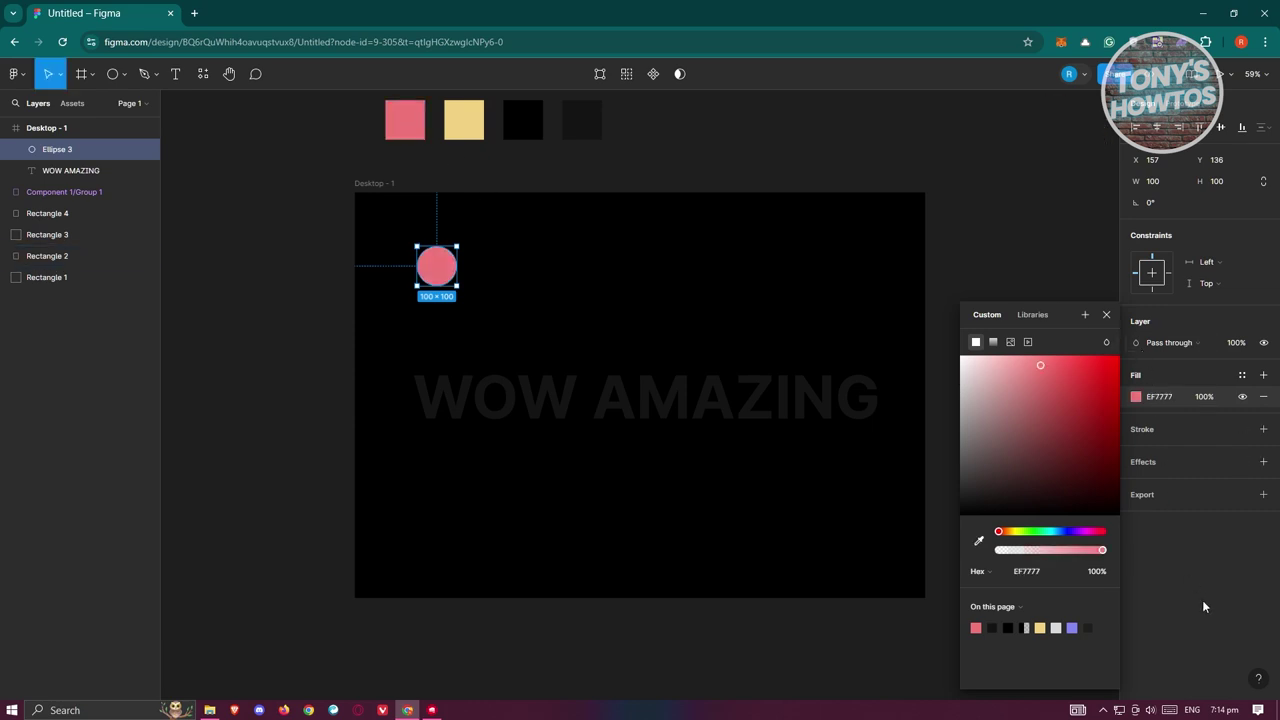
pyautogui.click(1199, 600)
# Place a second 100×100 circle beside it, filled yellow F1D283 from the swatch
pyautogui.click(113, 80)
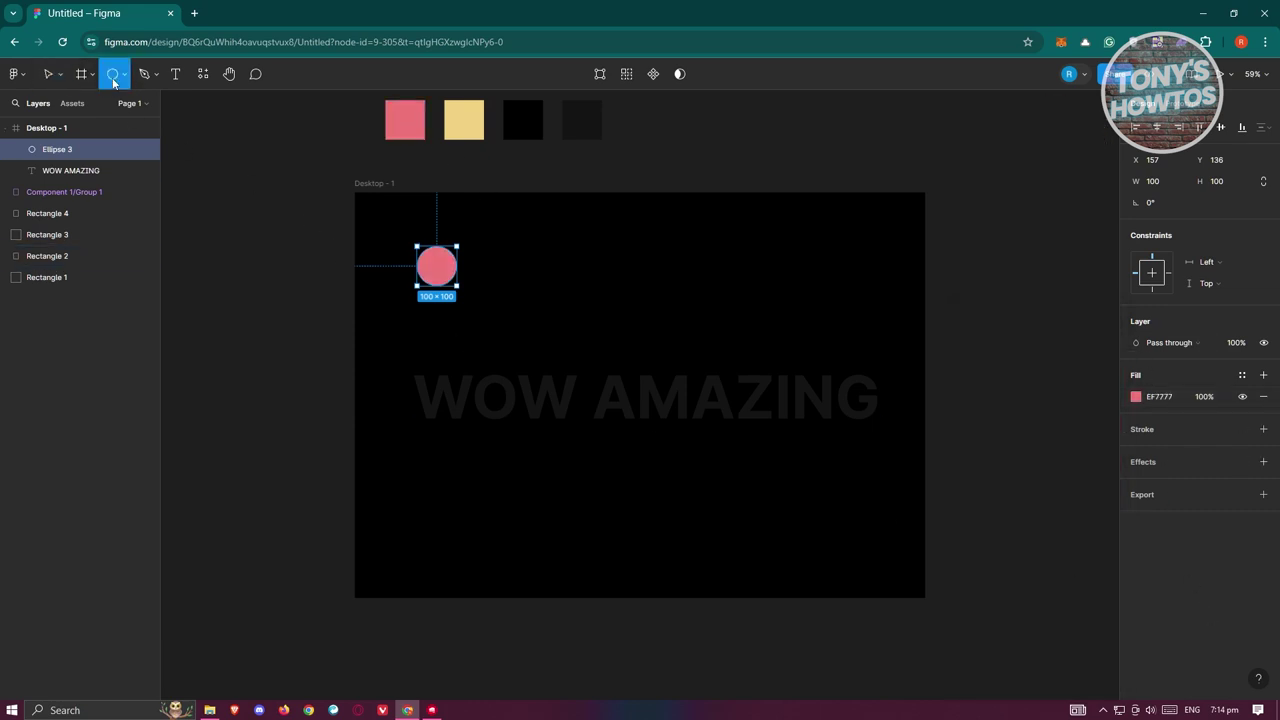
pyautogui.click(497, 252)
pyautogui.moveTo(500, 258); pyautogui.dragTo(505, 272)
pyautogui.click(1135, 396)
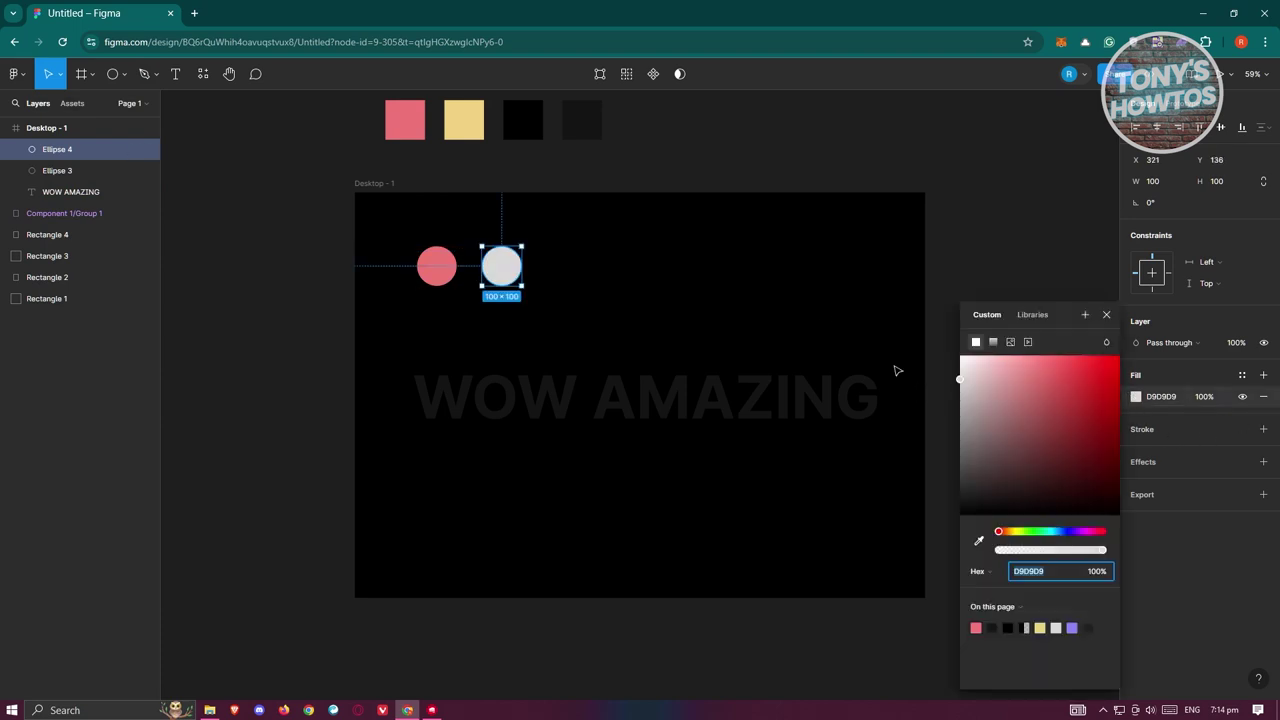
pyautogui.click(979, 540)
pyautogui.click(464, 120)
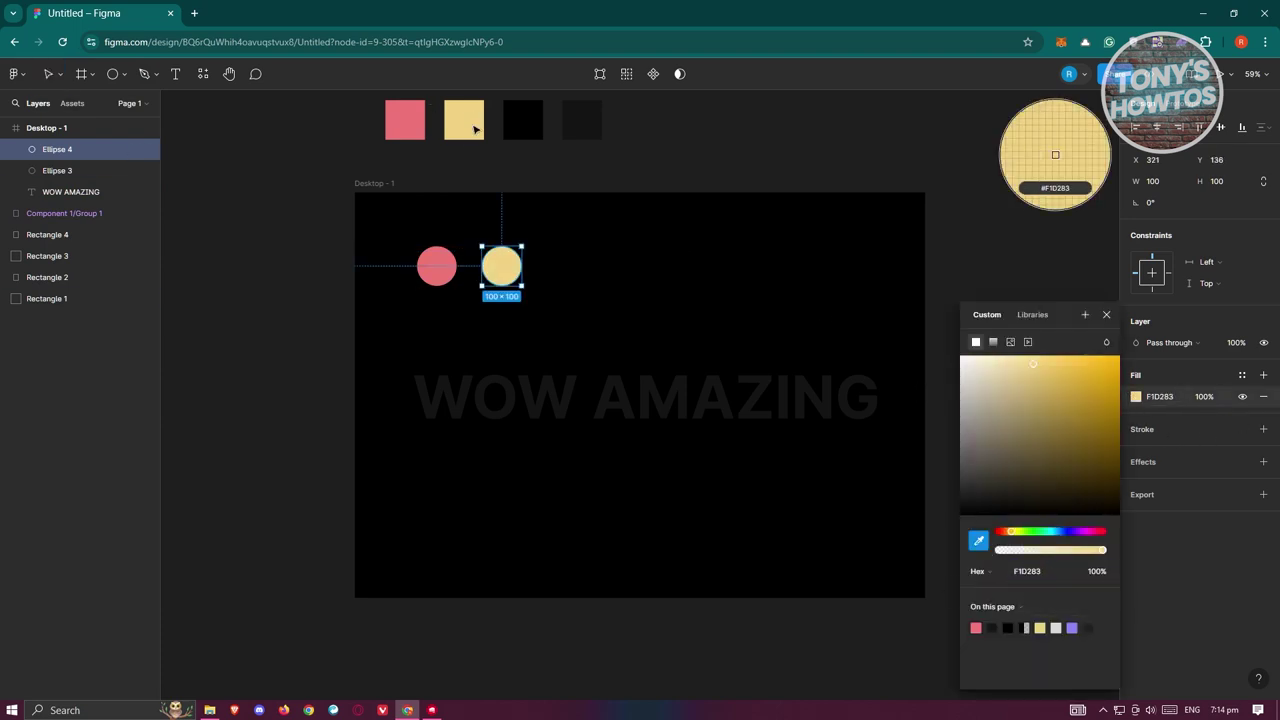
pyautogui.click(1210, 573)
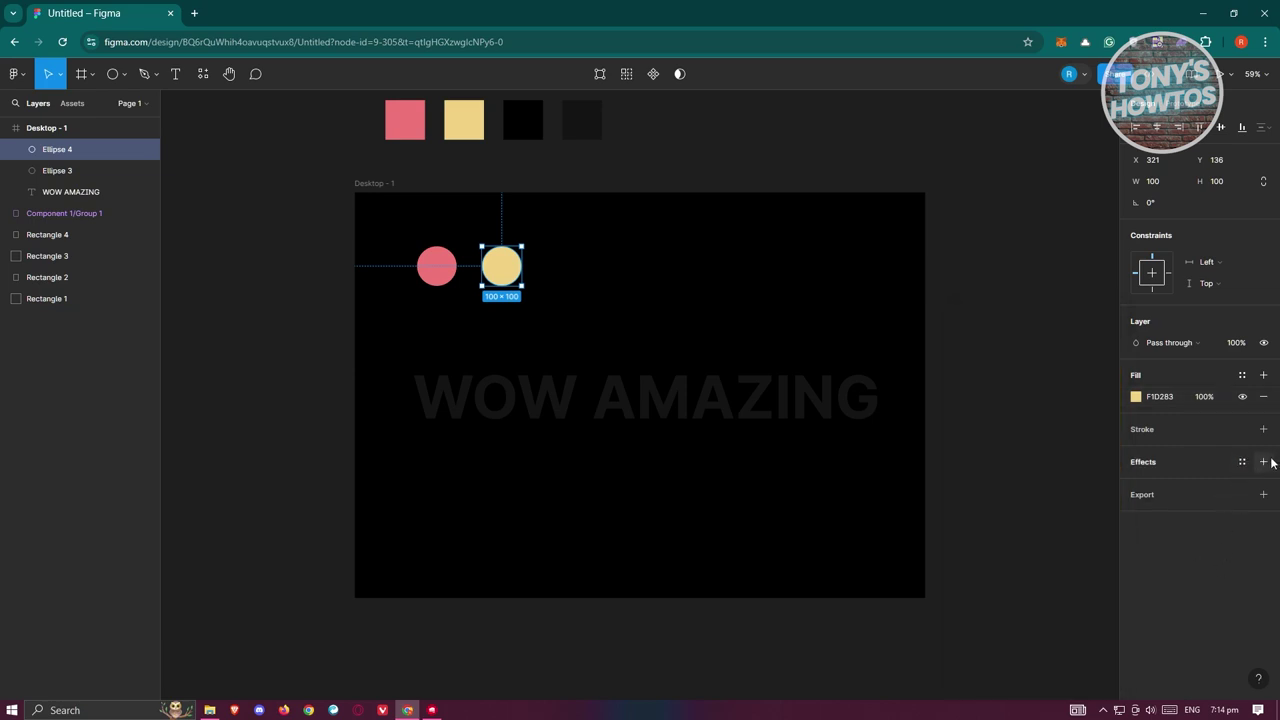
# Add a strong layer blur effect to the yellow circle
pyautogui.click(1263, 461)
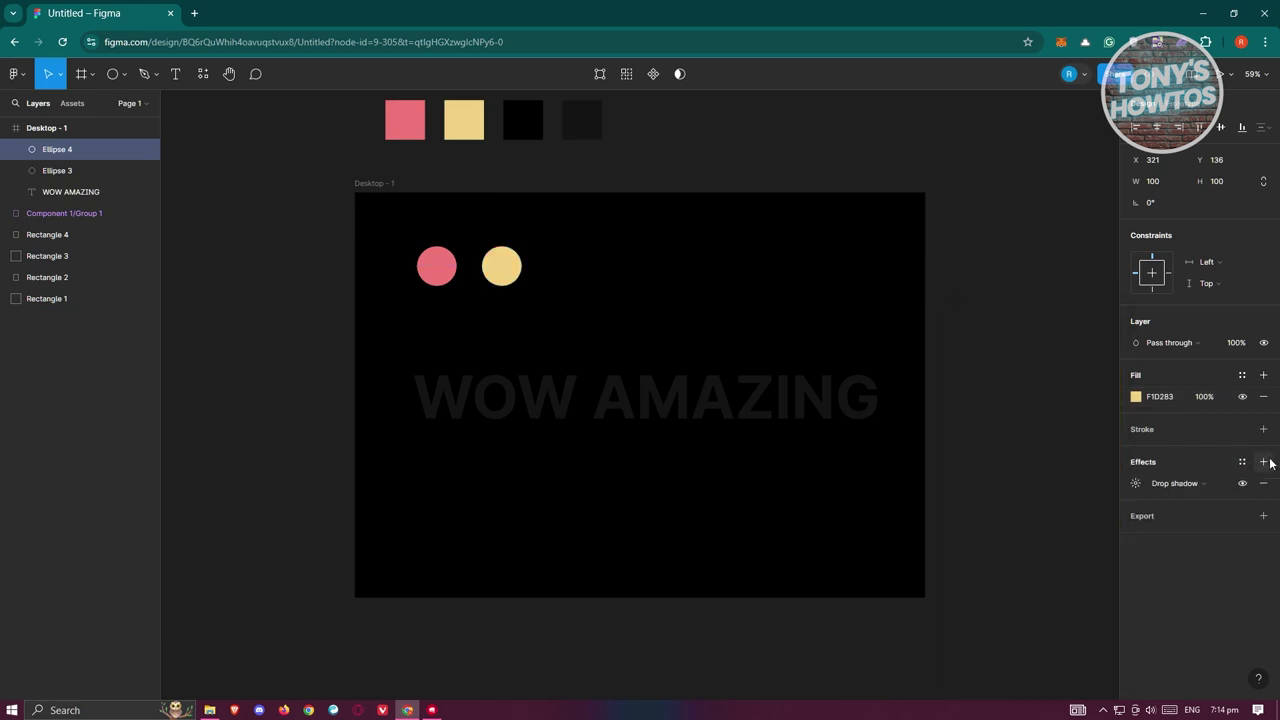
pyautogui.click(1212, 487)
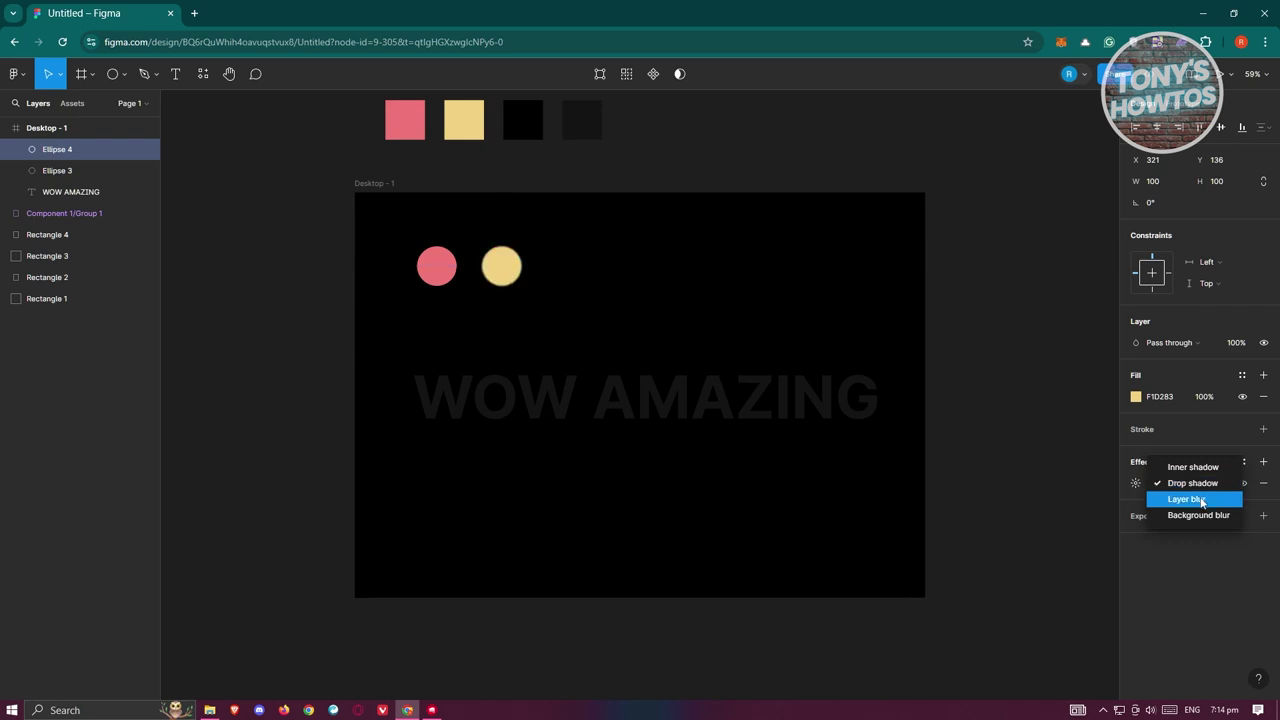
pyautogui.click(1202, 501)
pyautogui.click(1136, 484)
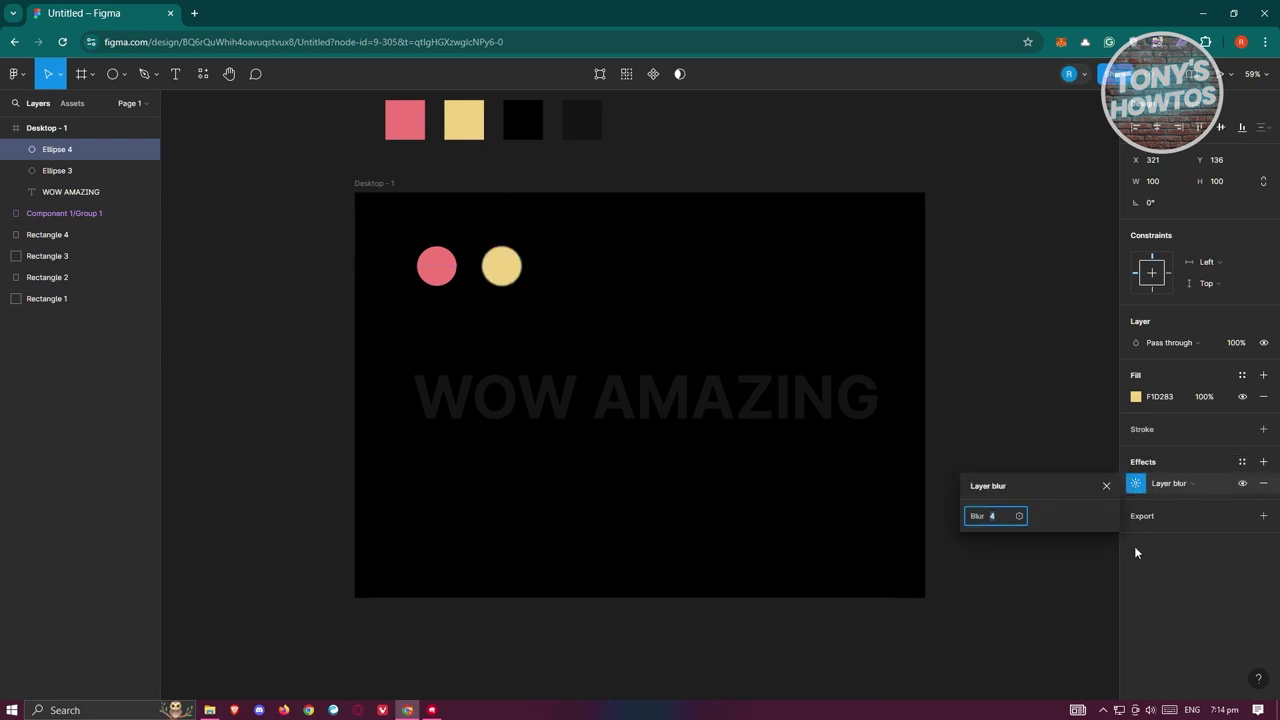
pyautogui.write('10')
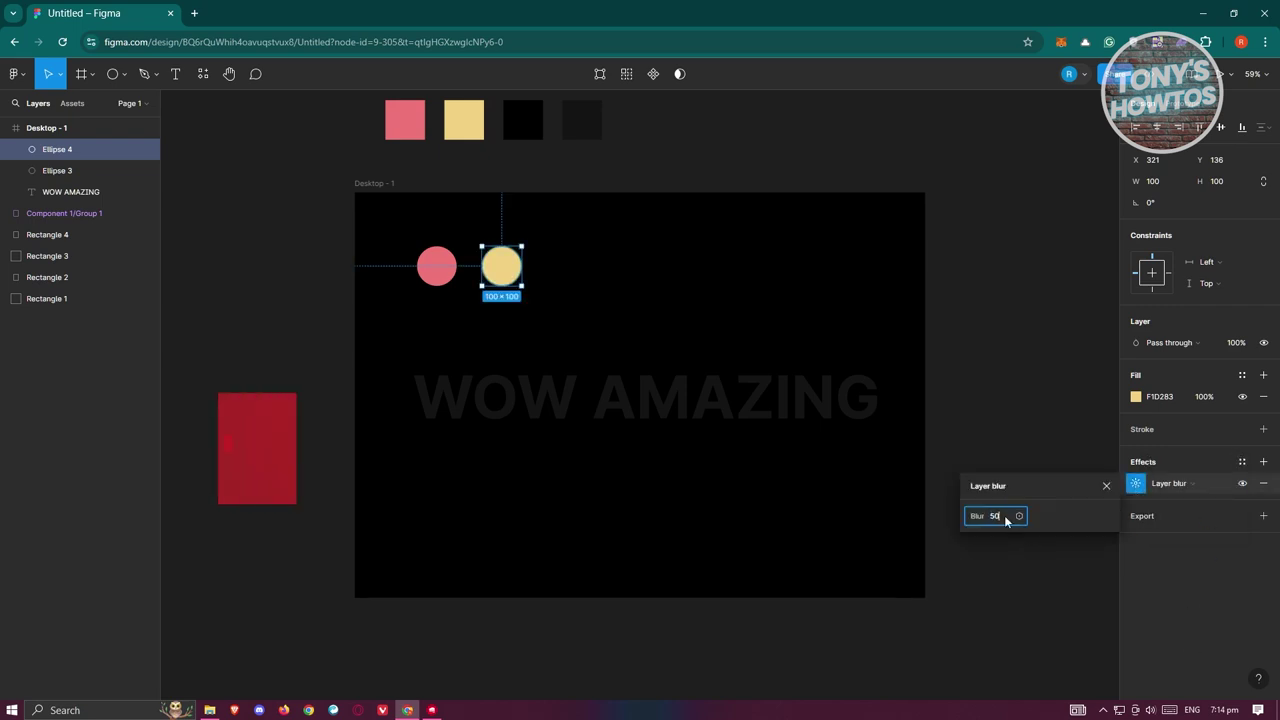
pyautogui.click(1178, 560)
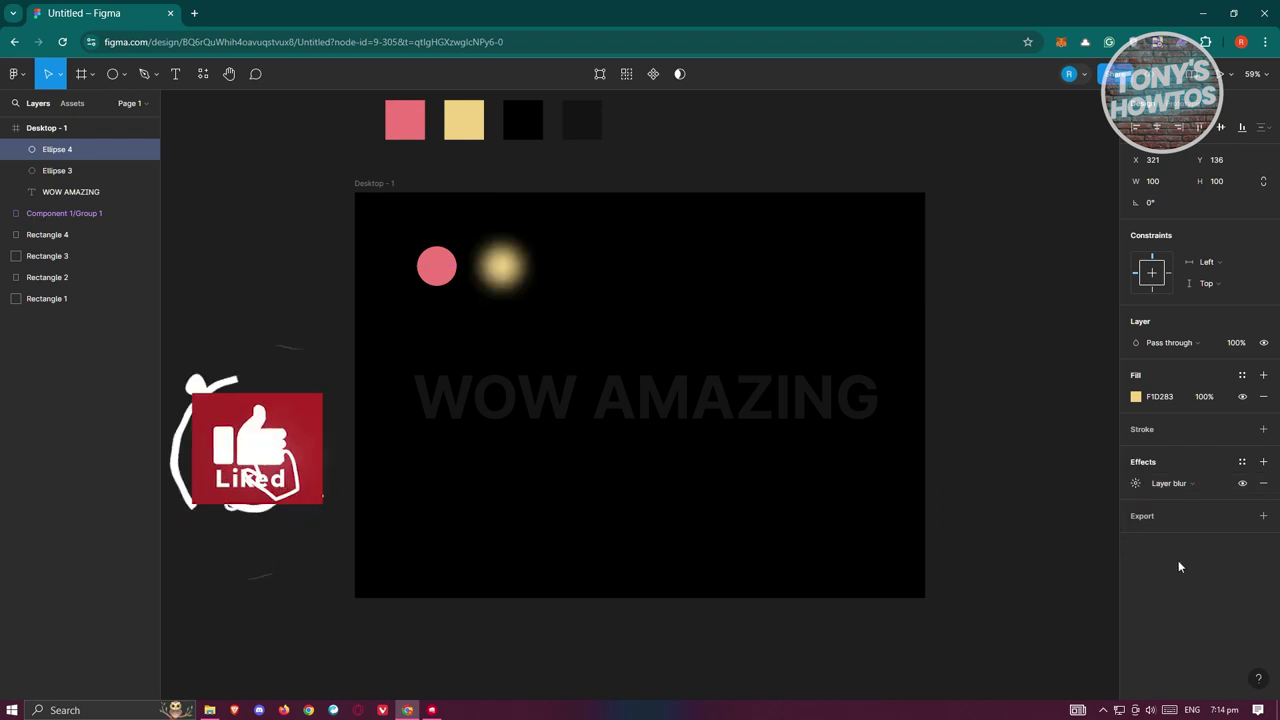
# Give the pink circle a layer blur of 50, then slide the yellow circle left to overlap it
pyautogui.click(432, 268)
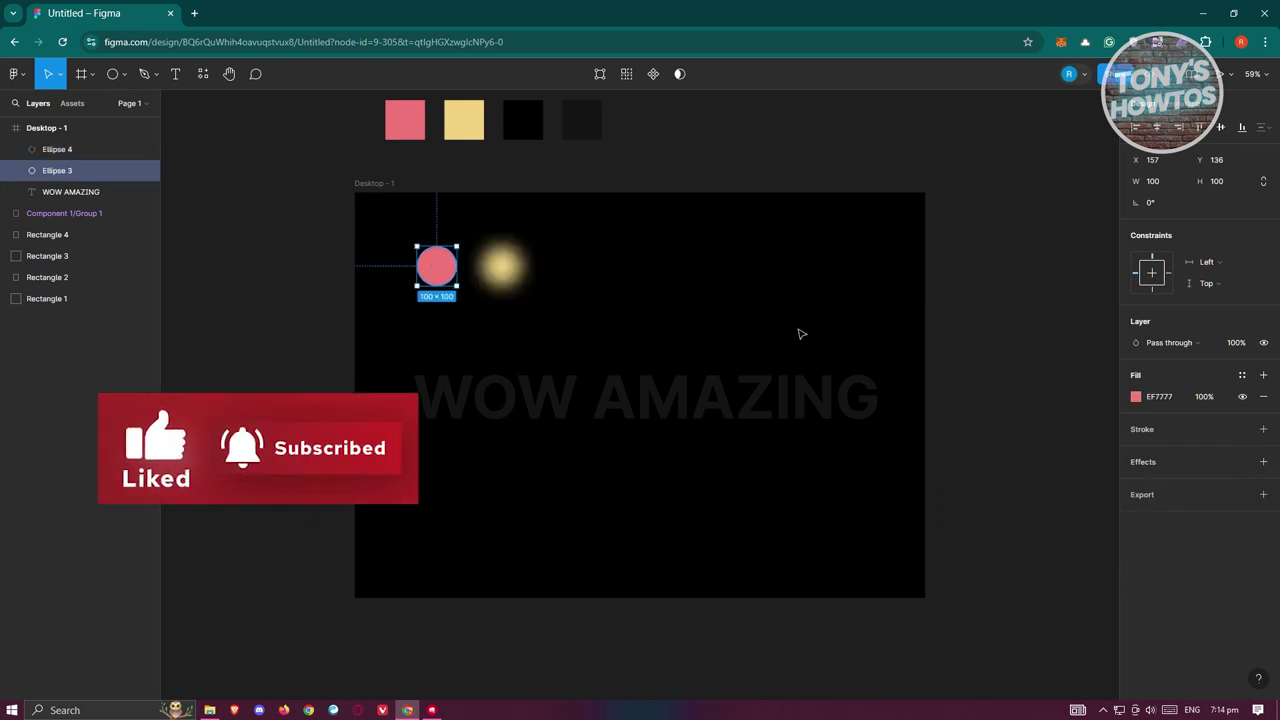
pyautogui.click(1263, 462)
pyautogui.click(1188, 488)
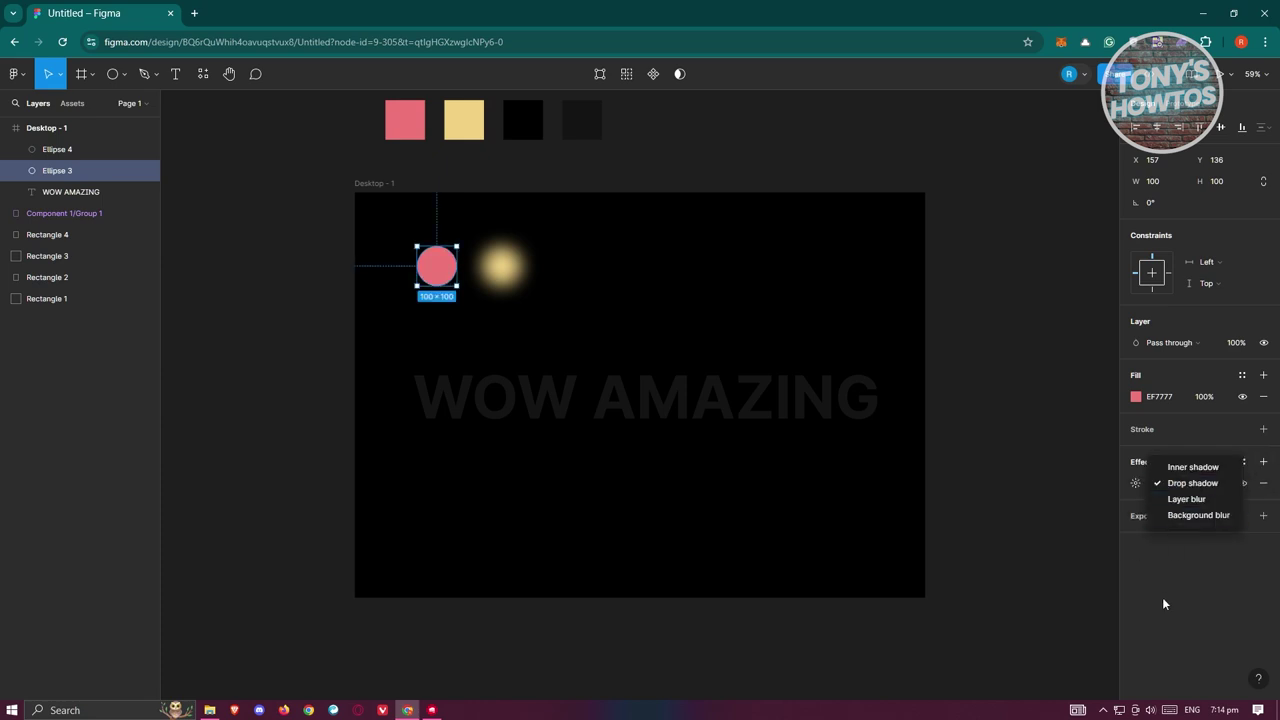
pyautogui.click(1166, 504)
pyautogui.click(1142, 484)
pyautogui.write('50')
pyautogui.press('Return')
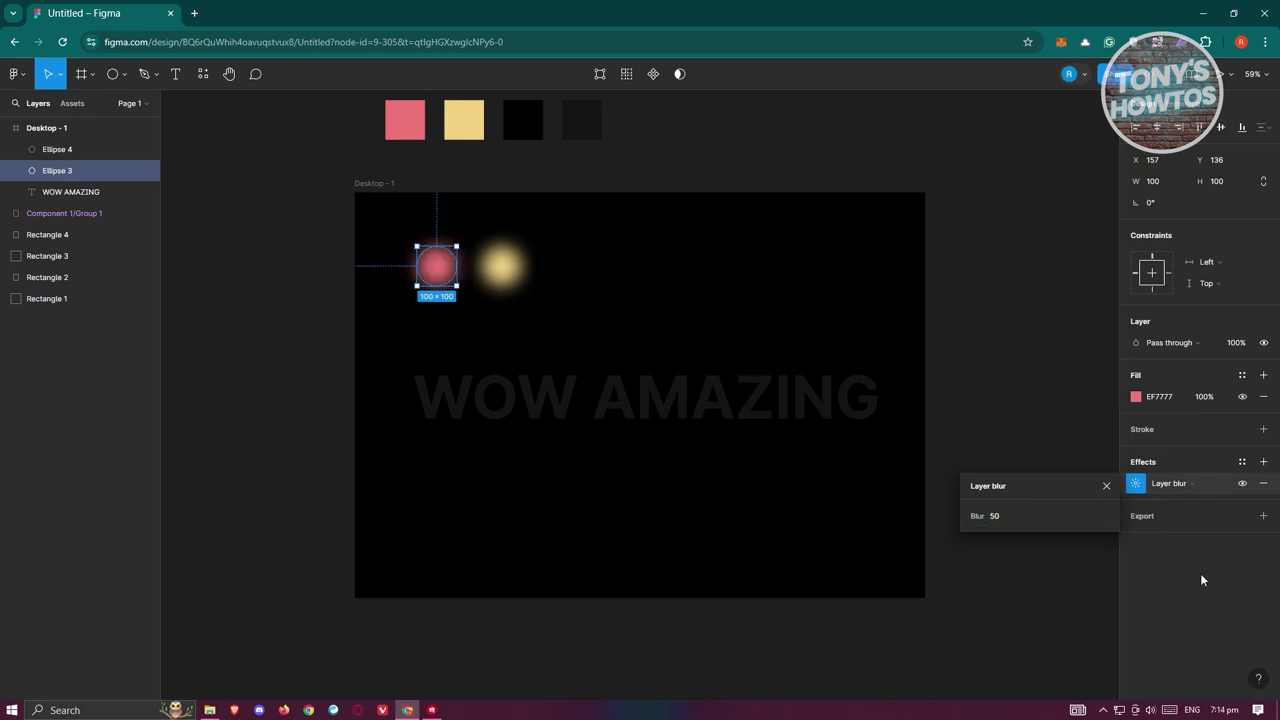
pyautogui.press('Escape')
pyautogui.click(503, 276)
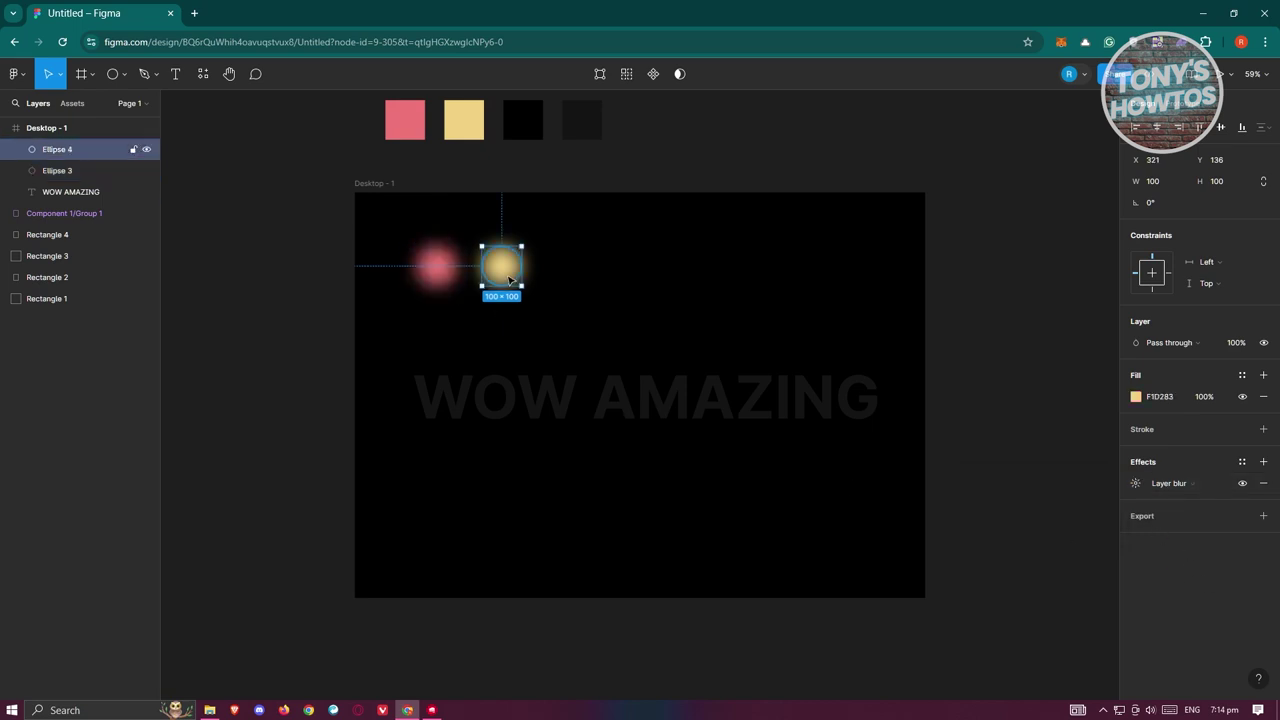
pyautogui.moveTo(513, 282); pyautogui.dragTo(474, 281)
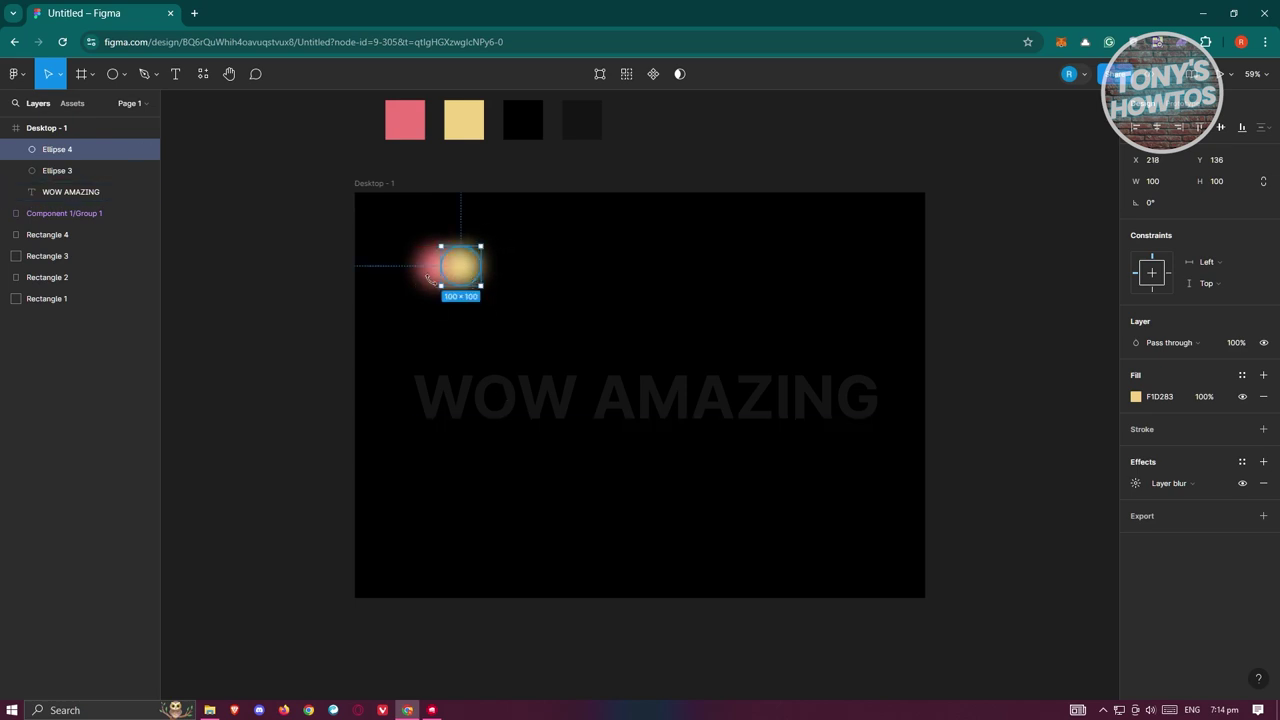
# Set both blurred circles to Screen blending and move them outside the frame to the right
pyautogui.keyDown('shift'); pyautogui.click(455, 286); pyautogui.keyUp('shift')
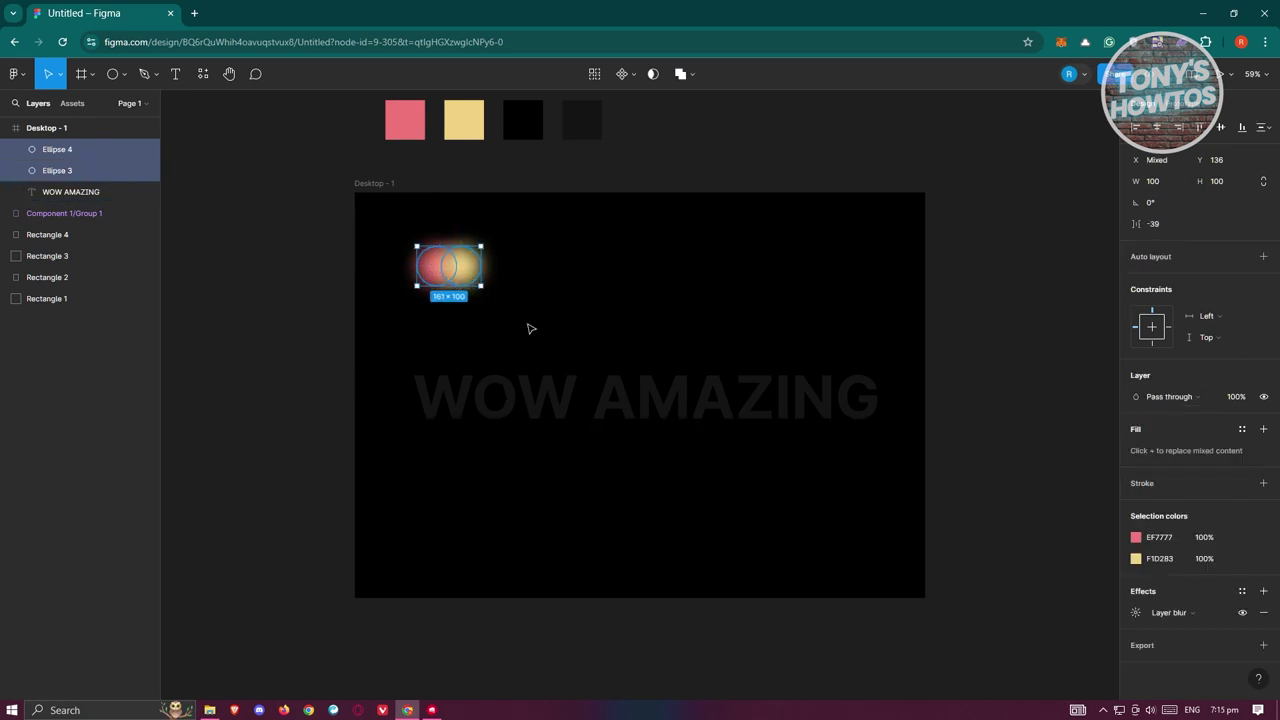
pyautogui.click(1196, 398)
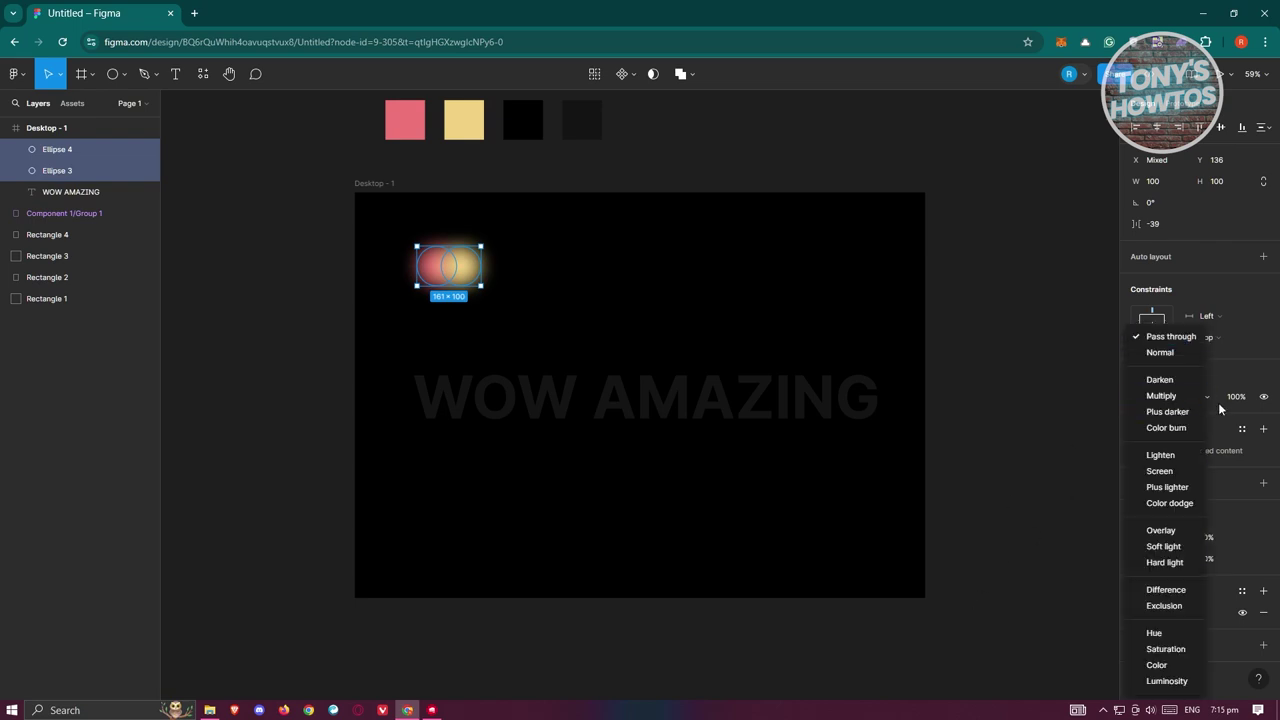
pyautogui.click(1174, 474)
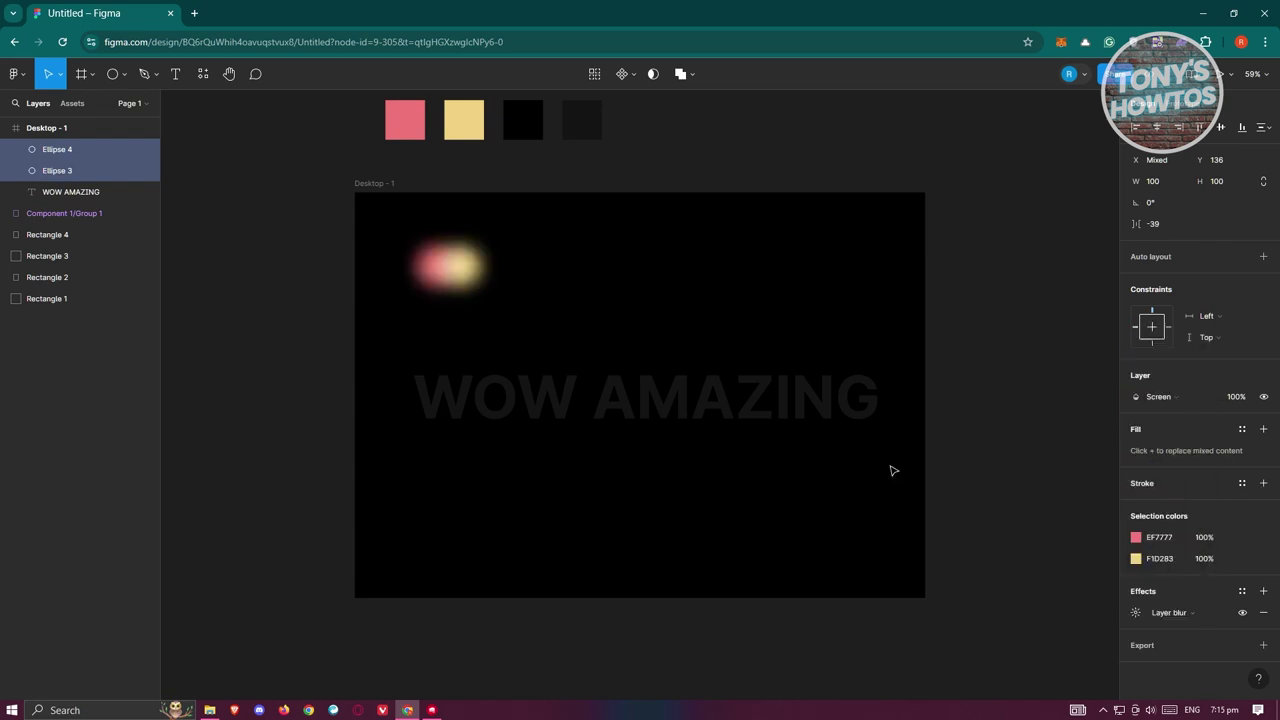
pyautogui.moveTo(469, 275); pyautogui.dragTo(1040, 432)
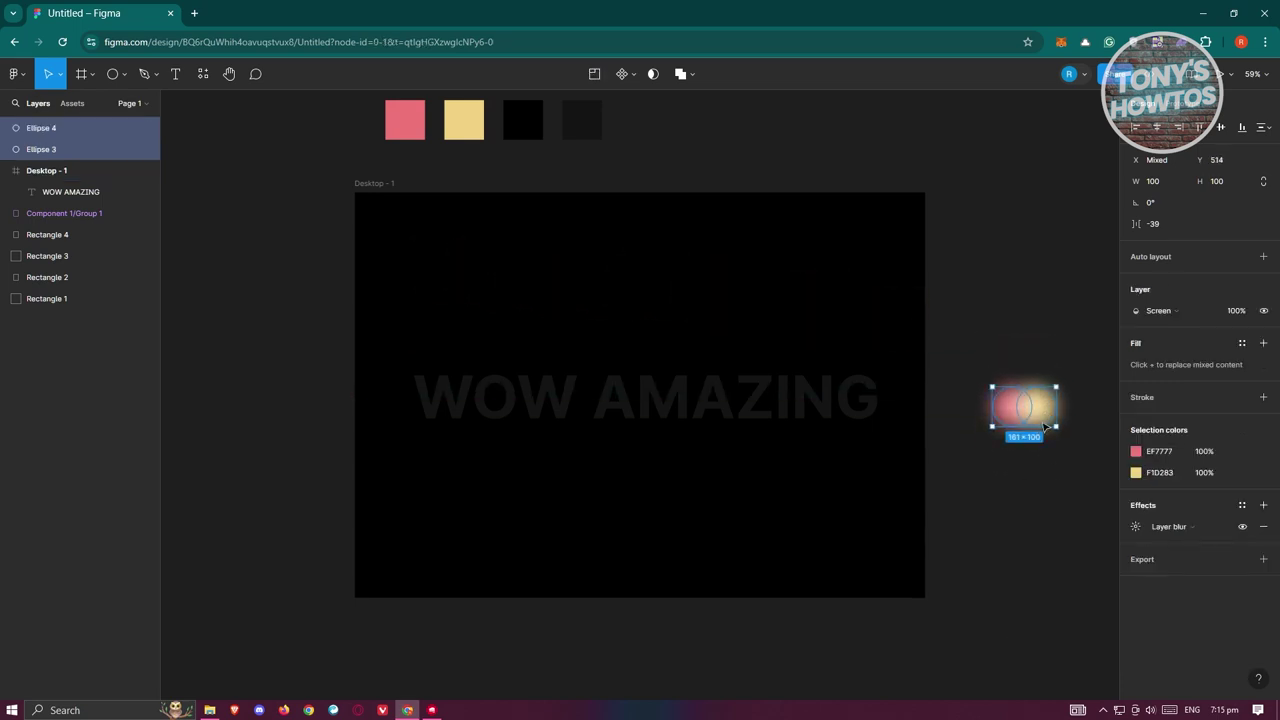
# Move the glow pair higher beside the frame and delete the extra duplicate pair
pyautogui.moveTo(1046, 419)
pyautogui.mouseDown()
pyautogui.moveTo(1030, 334)
pyautogui.moveTo(1031, 423)
pyautogui.moveTo(1027, 406)
pyautogui.mouseUp()
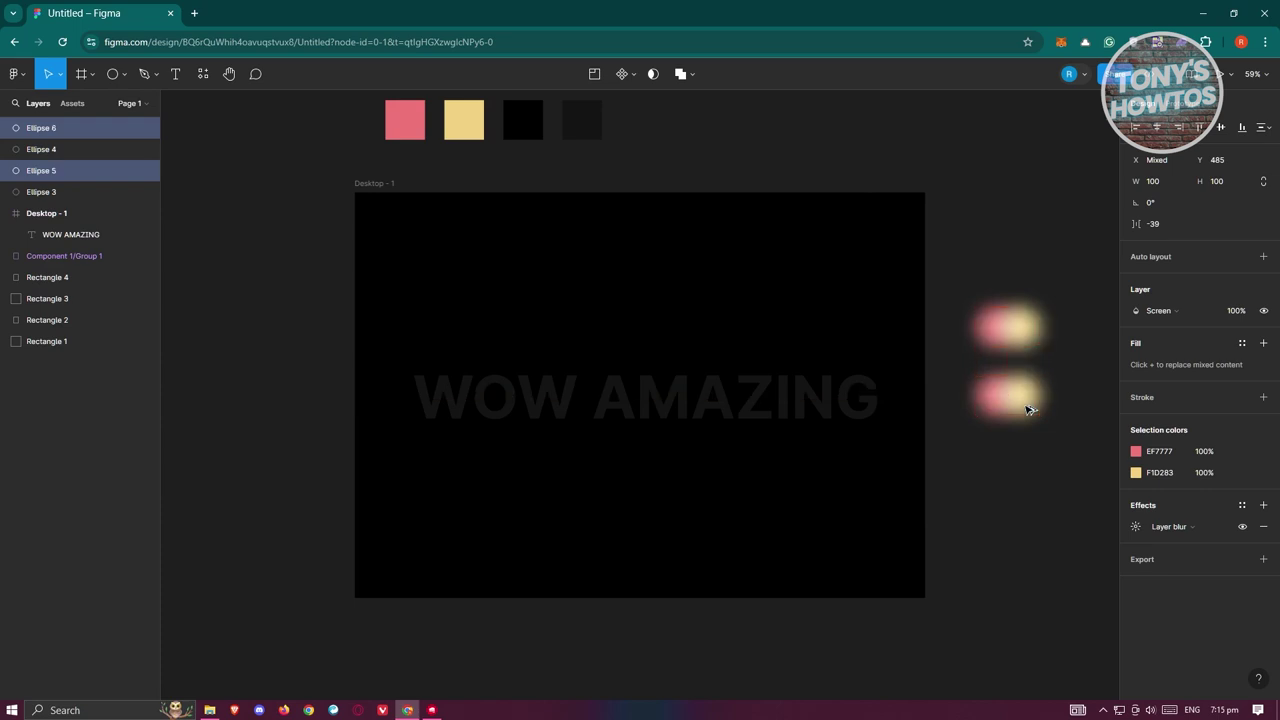
pyautogui.click(1094, 333)
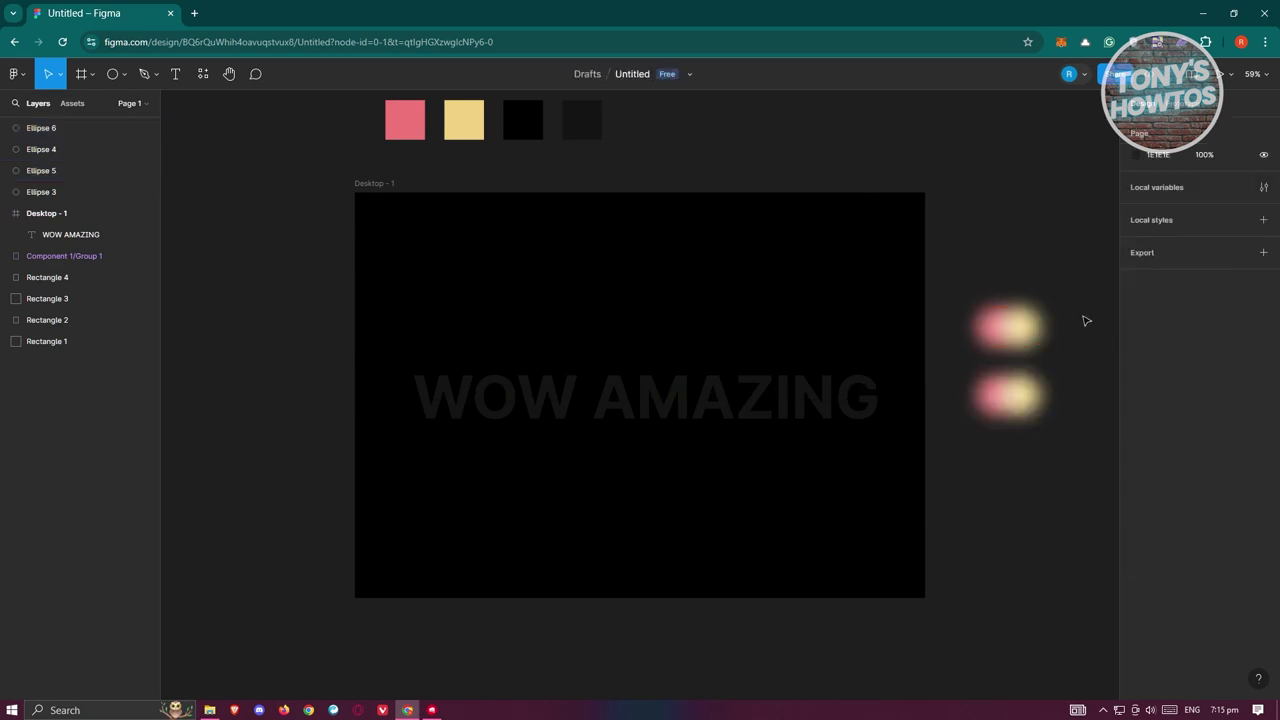
pyautogui.click(990, 332)
pyautogui.moveTo(954, 366); pyautogui.dragTo(1070, 280)
pyautogui.keyDown('shift'); pyautogui.click(1040, 352); pyautogui.keyUp('shift')
pyautogui.click(1059, 420)
pyautogui.moveTo(1059, 420); pyautogui.dragTo(1000, 395)
pyautogui.press('Delete')
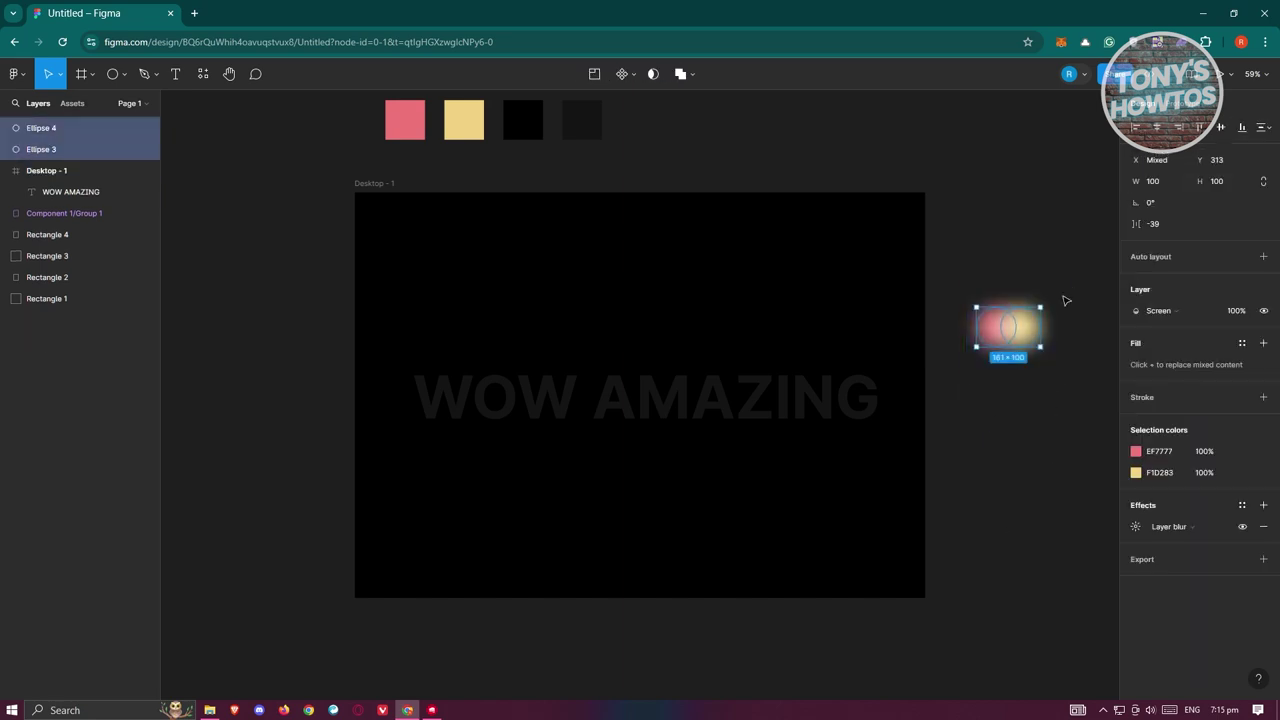
# Group the two circles as Group 1 and duplicate it as Group 2 directly below
pyautogui.rightClick(1010, 336)
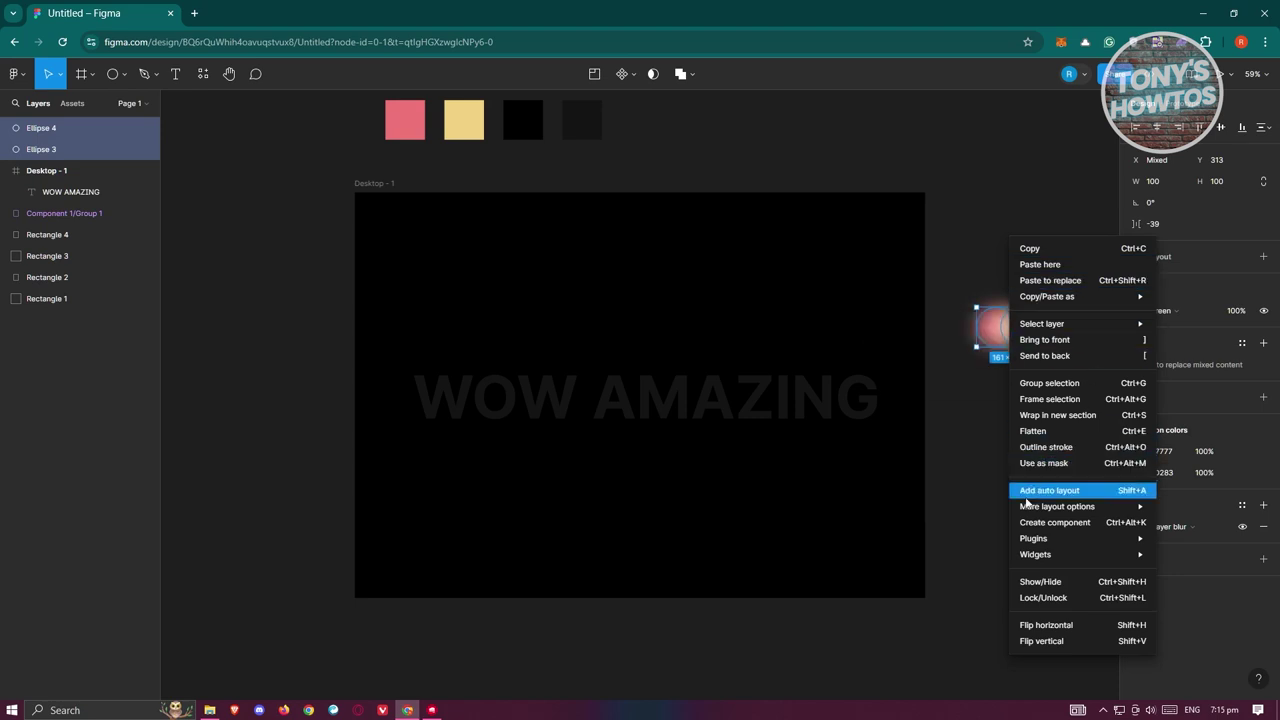
pyautogui.click(1072, 386)
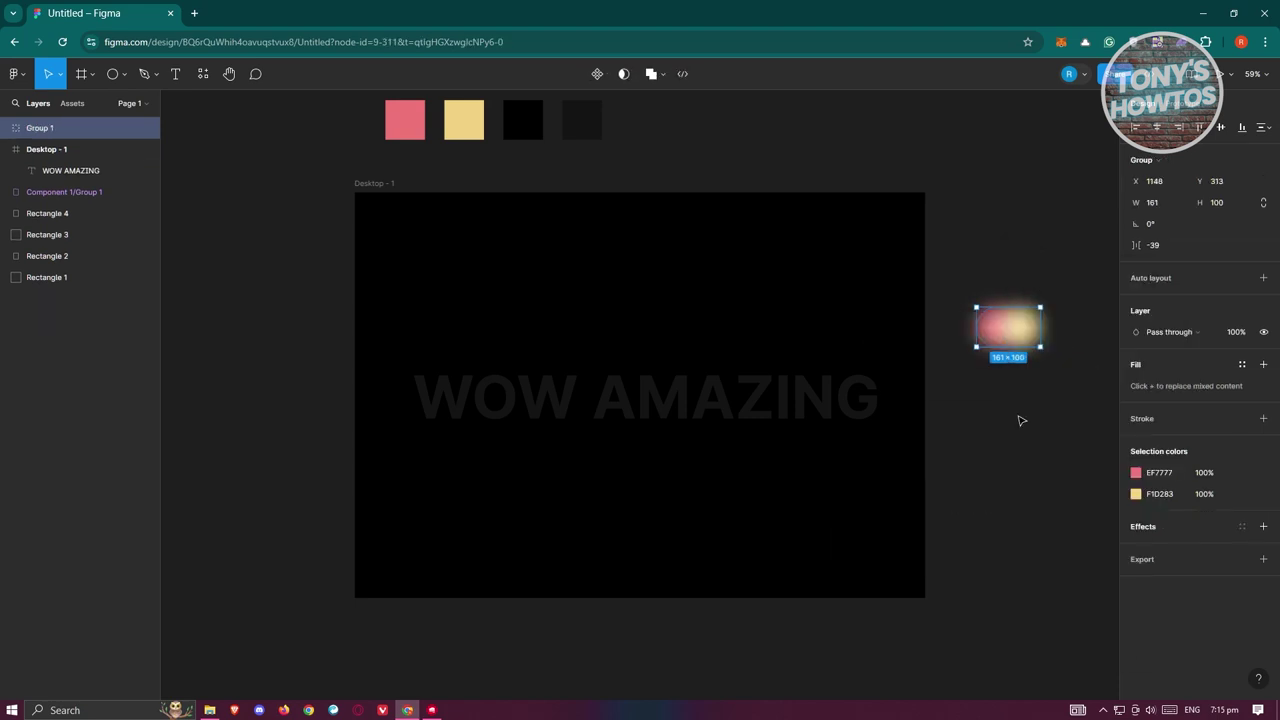
pyautogui.moveTo(1024, 331); pyautogui.dragTo(1027, 398)
pyautogui.click(1008, 328)
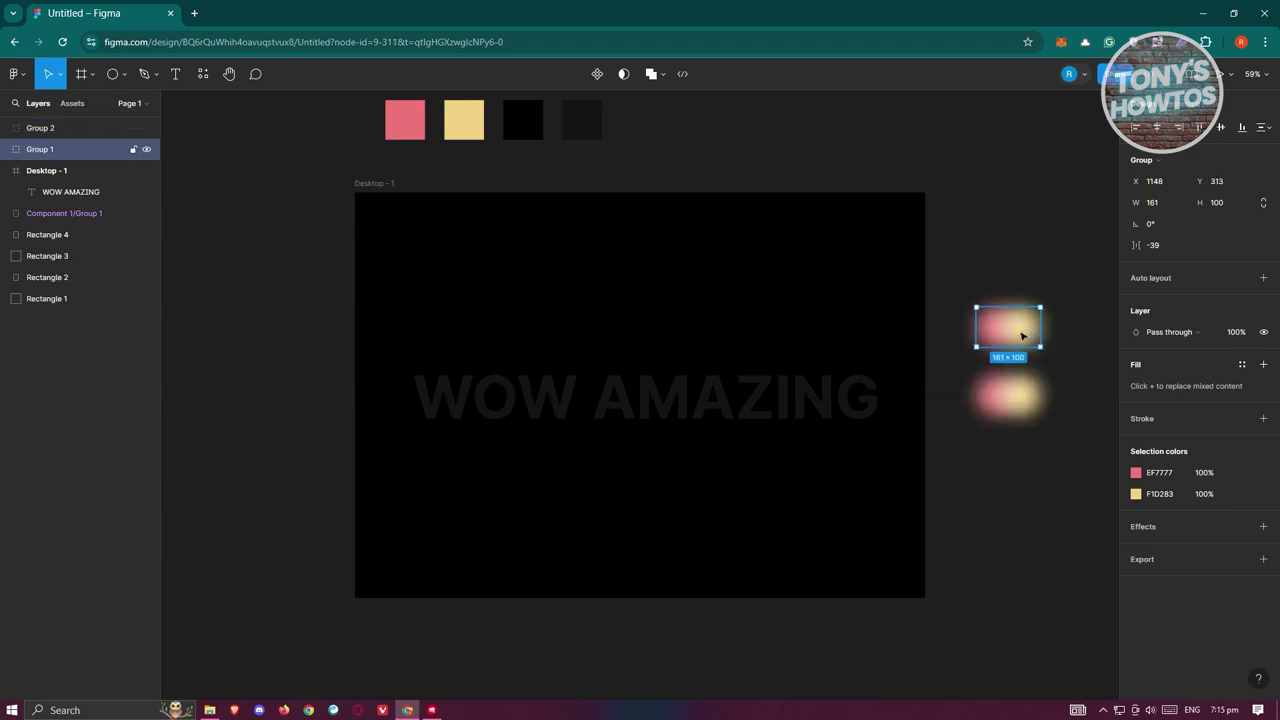
pyautogui.click(953, 449)
pyautogui.moveTo(960, 455); pyautogui.dragTo(1097, 237)
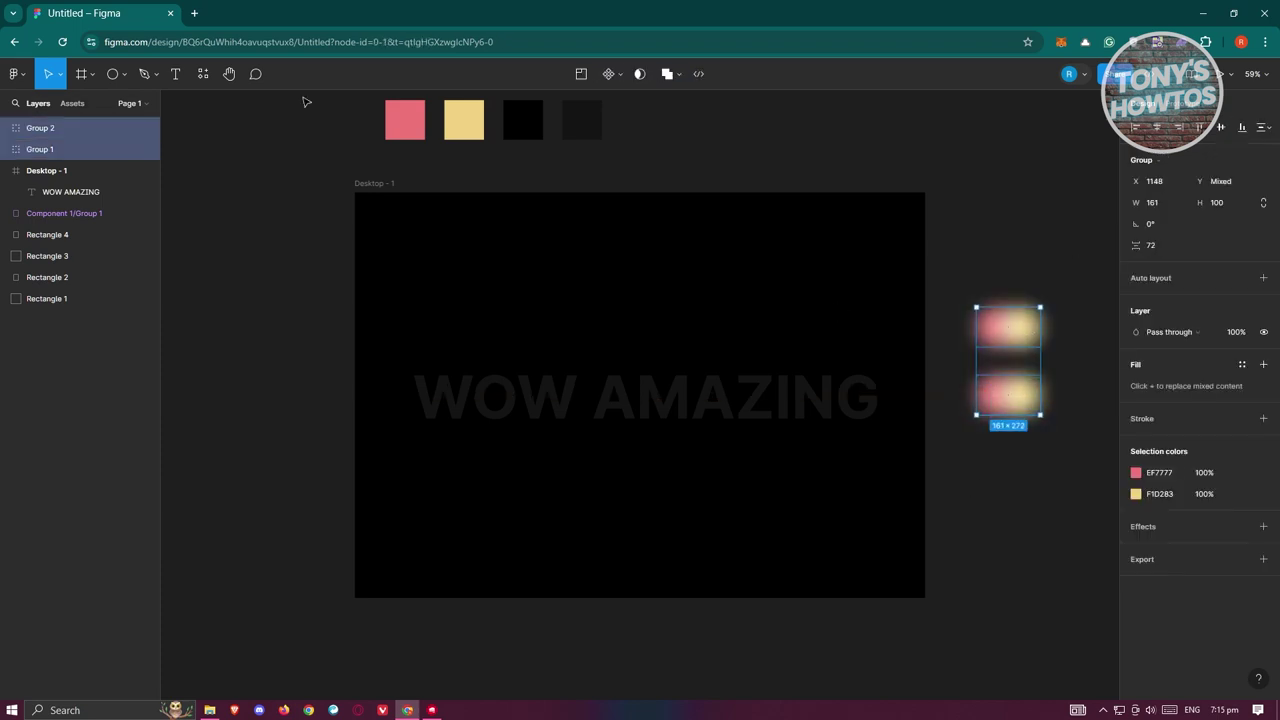
pyautogui.click(620, 77)
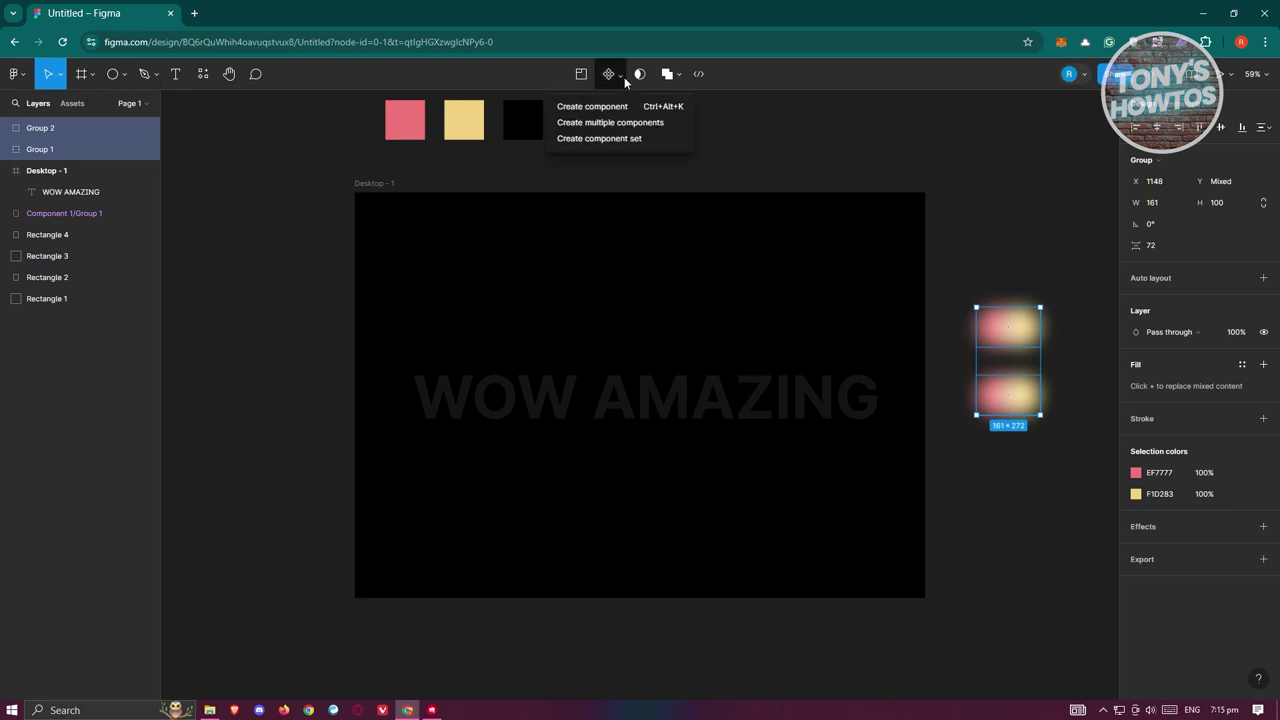
# Turn both groups into a component set and make the top variant Group 1 0% opacity
pyautogui.click(591, 140)
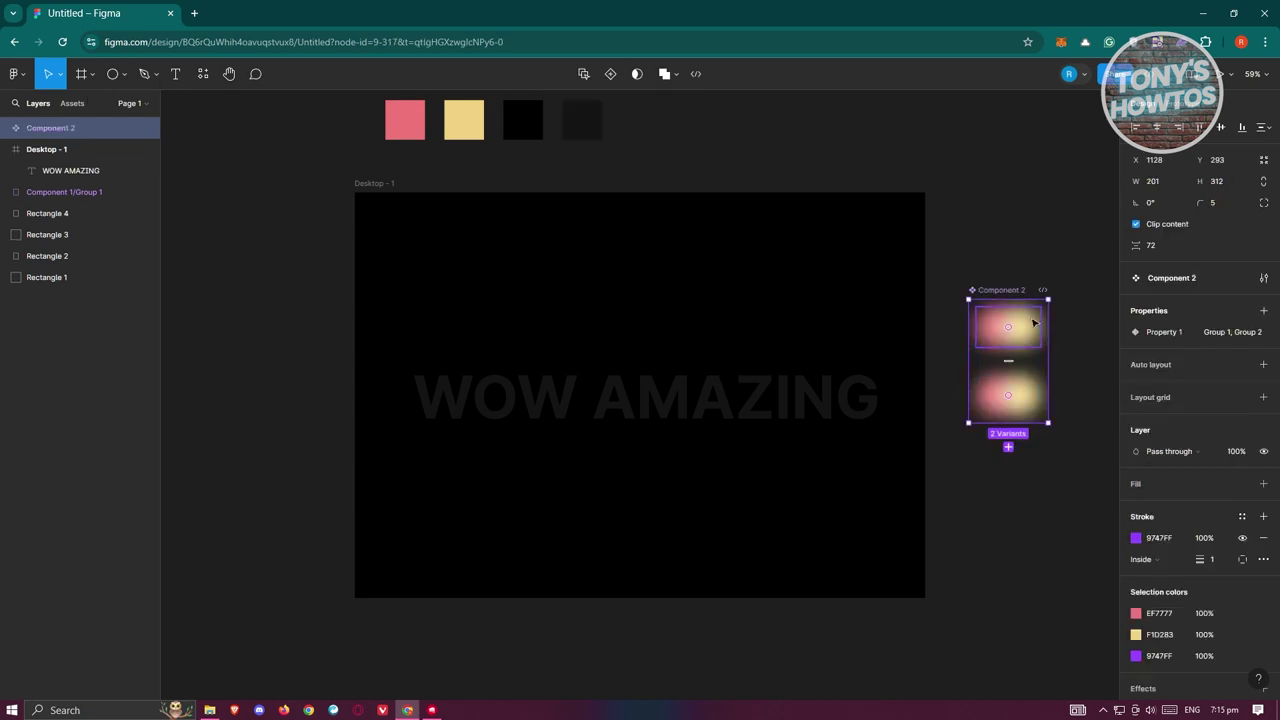
pyautogui.click(1020, 338)
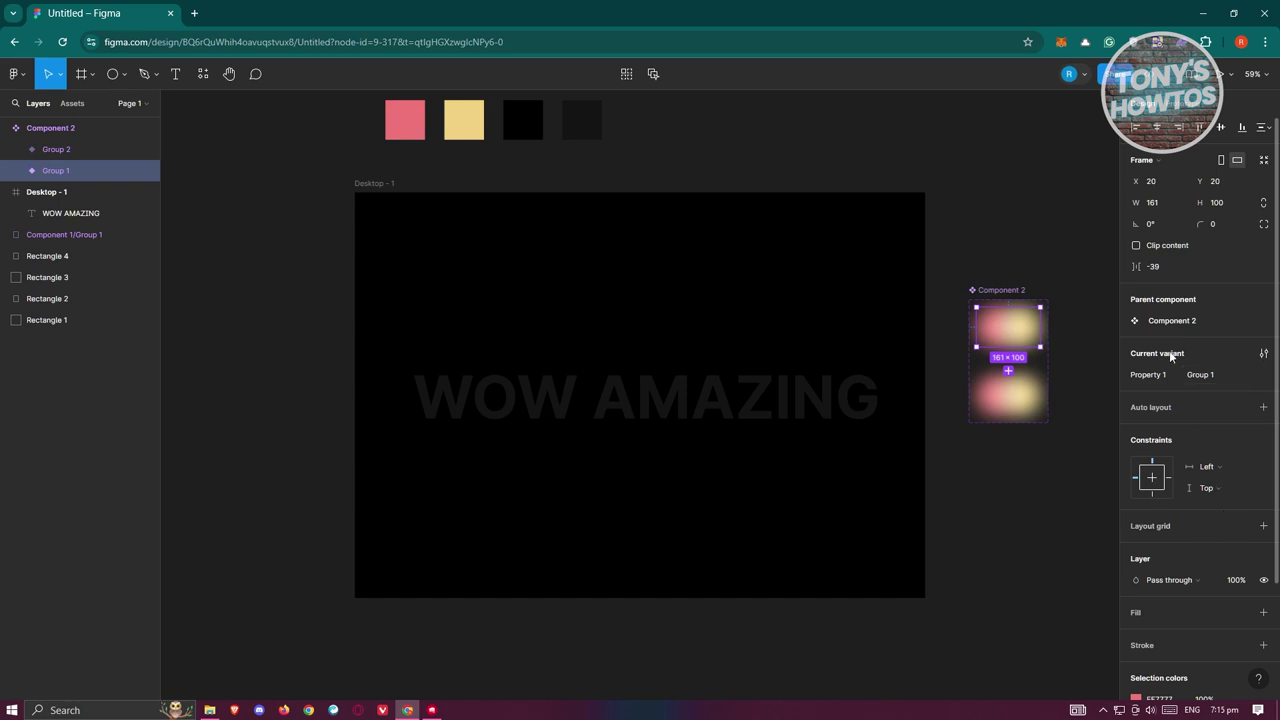
pyautogui.click(1236, 580)
pyautogui.write('0')
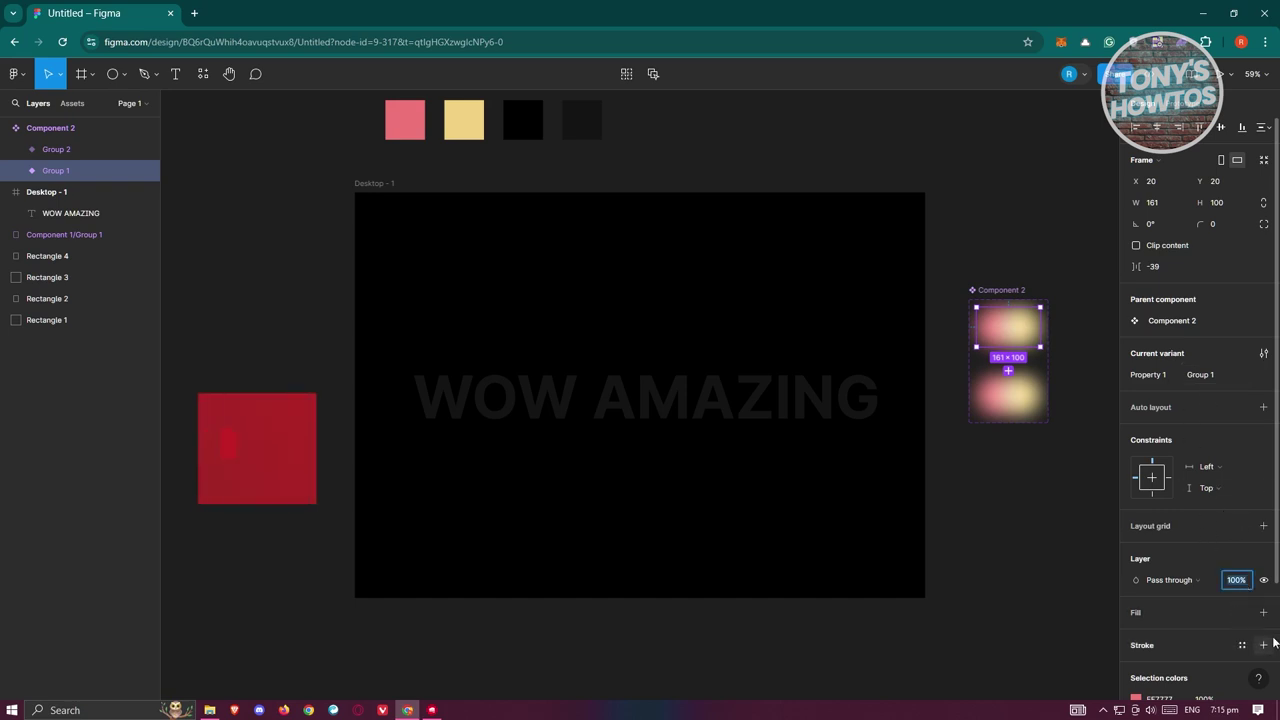
pyautogui.press('Return')
pyautogui.click(1000, 494)
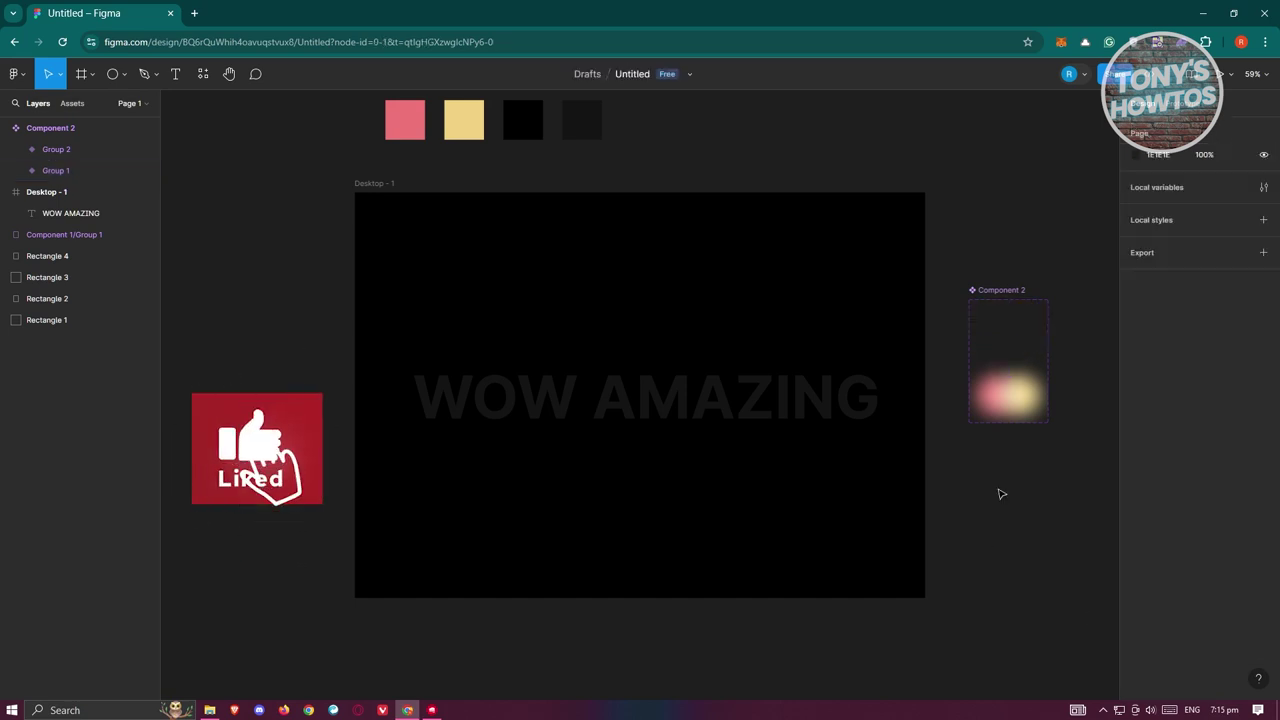
pyautogui.click(1018, 307)
pyautogui.hotkey('shift', 'e')
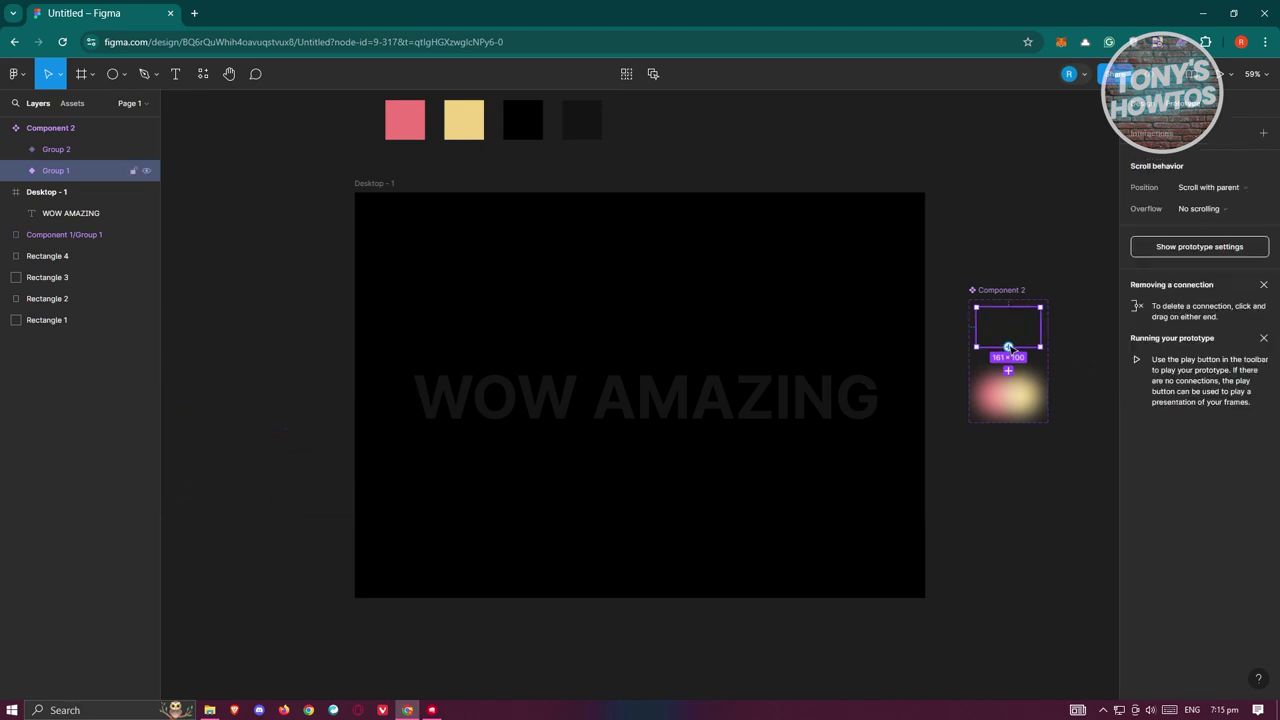
# Link Group 1 to Group 2 on hover using Smart animate, Ease in and out, 300ms
pyautogui.moveTo(1008, 347); pyautogui.dragTo(1000, 396)
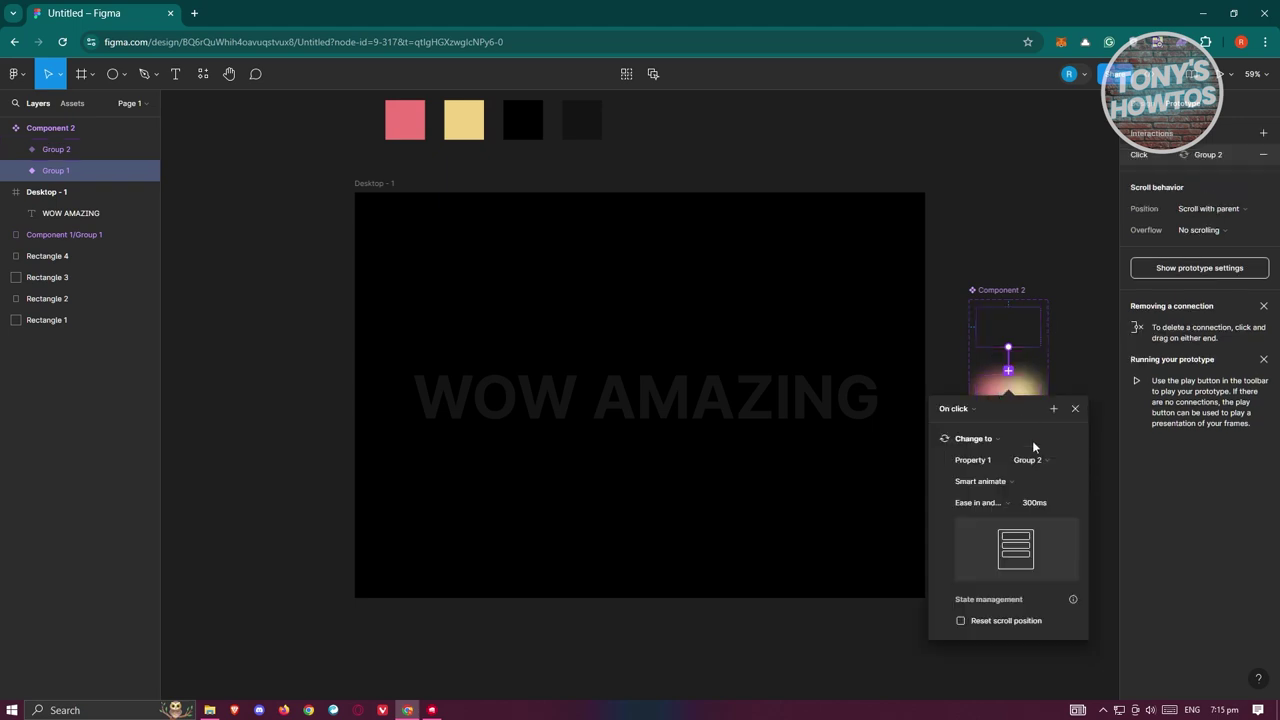
pyautogui.click(974, 412)
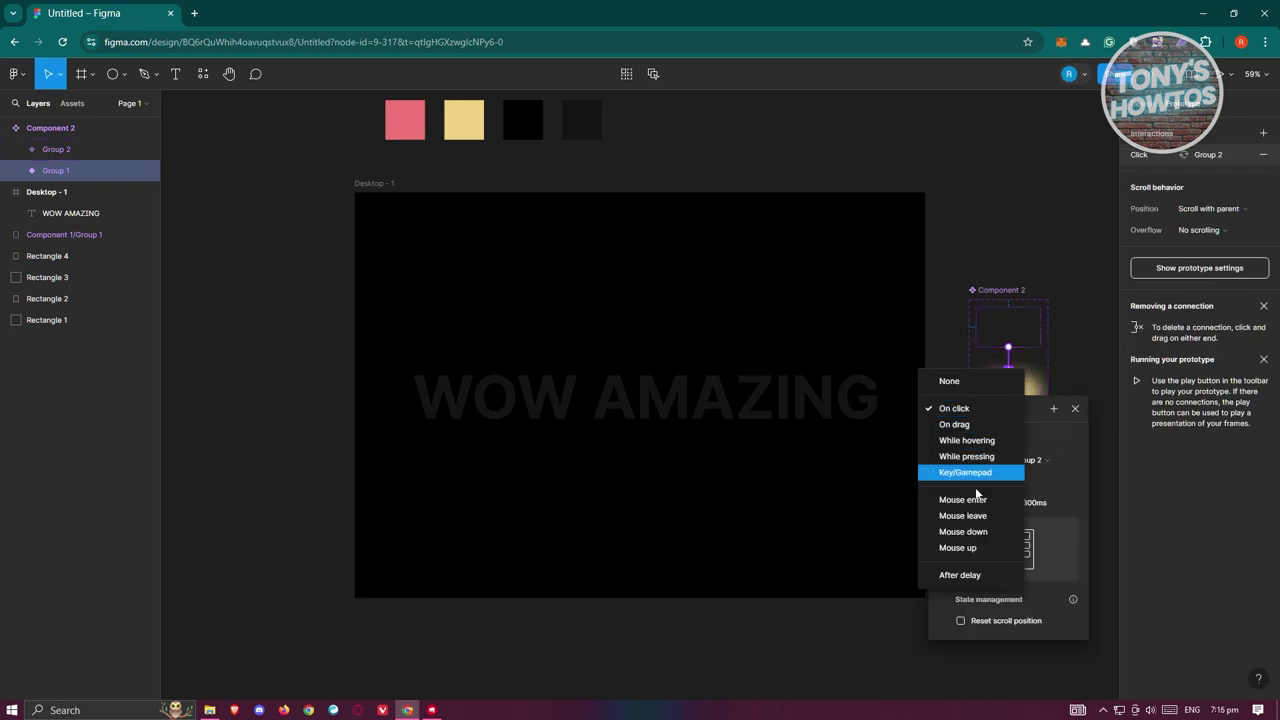
pyautogui.click(967, 441)
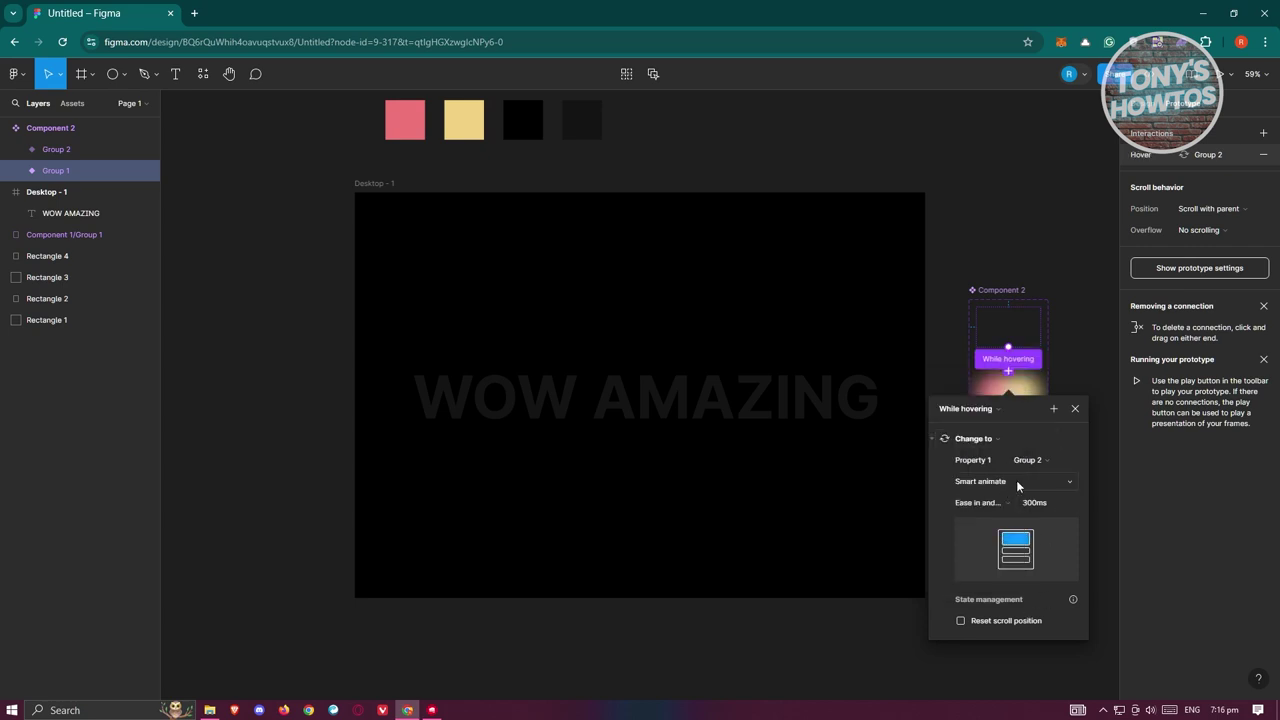
pyautogui.click(1046, 483)
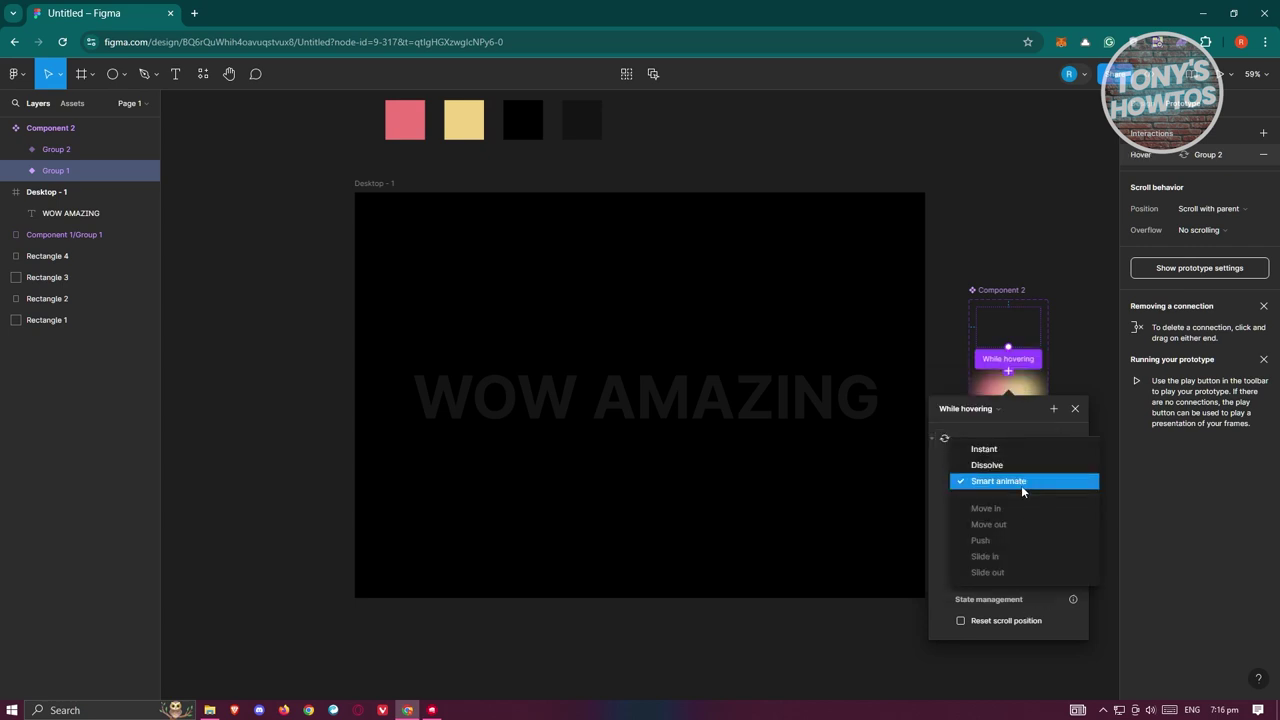
pyautogui.click(1021, 484)
pyautogui.click(985, 502)
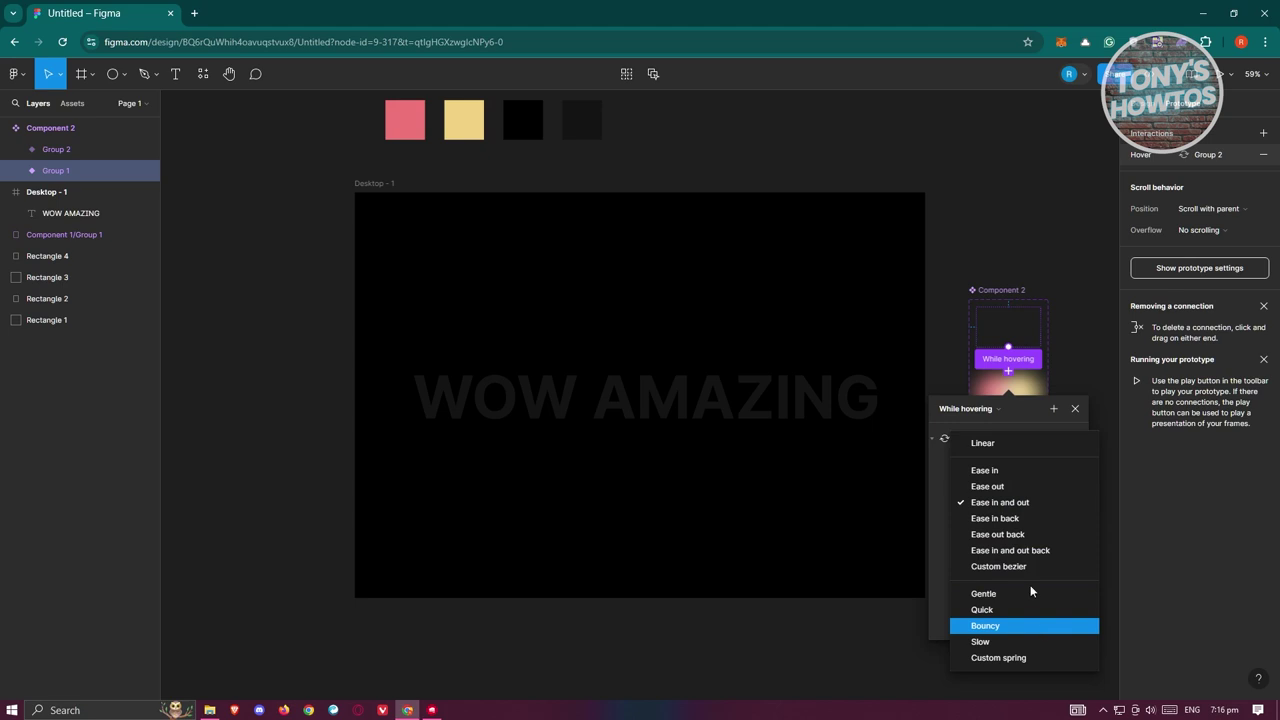
pyautogui.click(1002, 494)
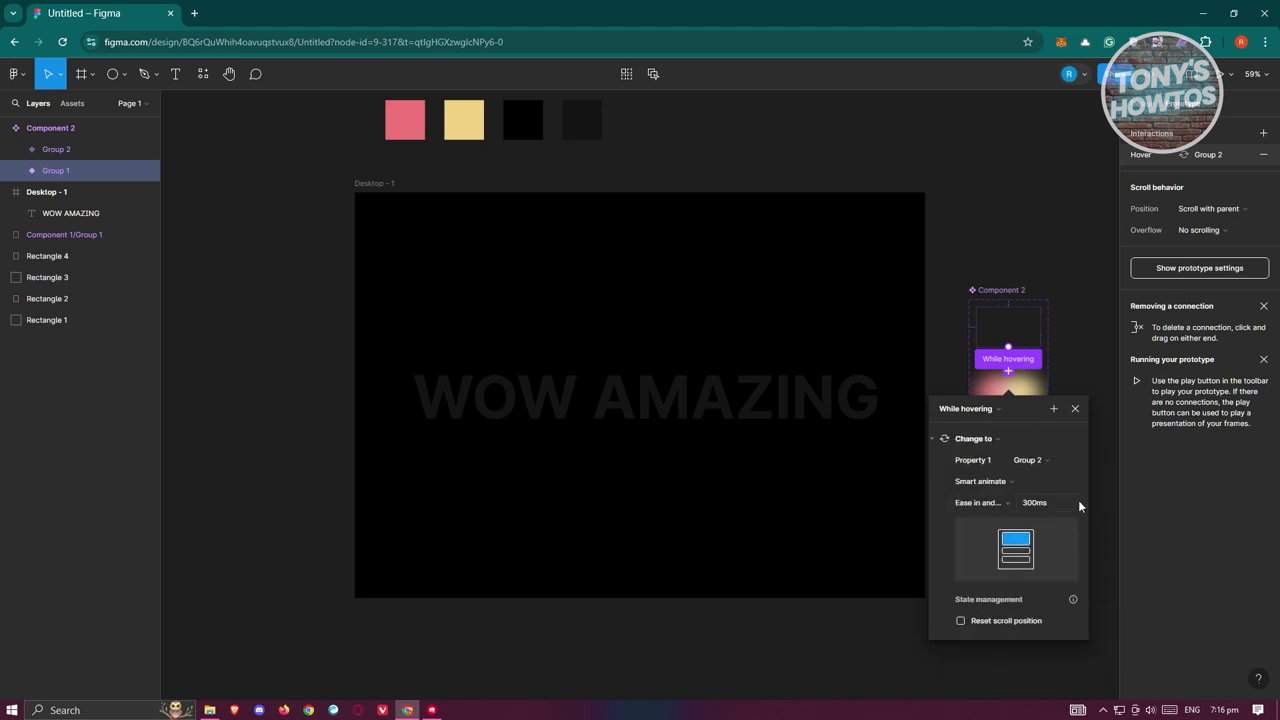
pyautogui.click(1105, 496)
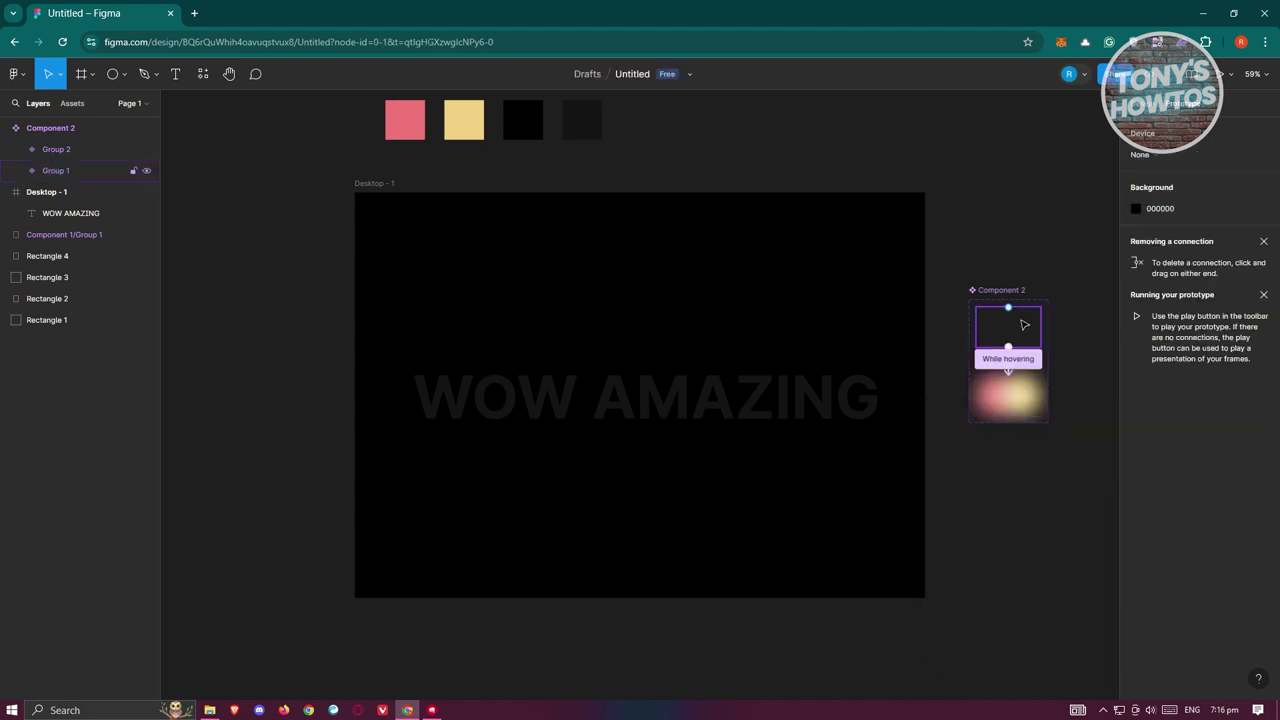
pyautogui.click(1036, 322)
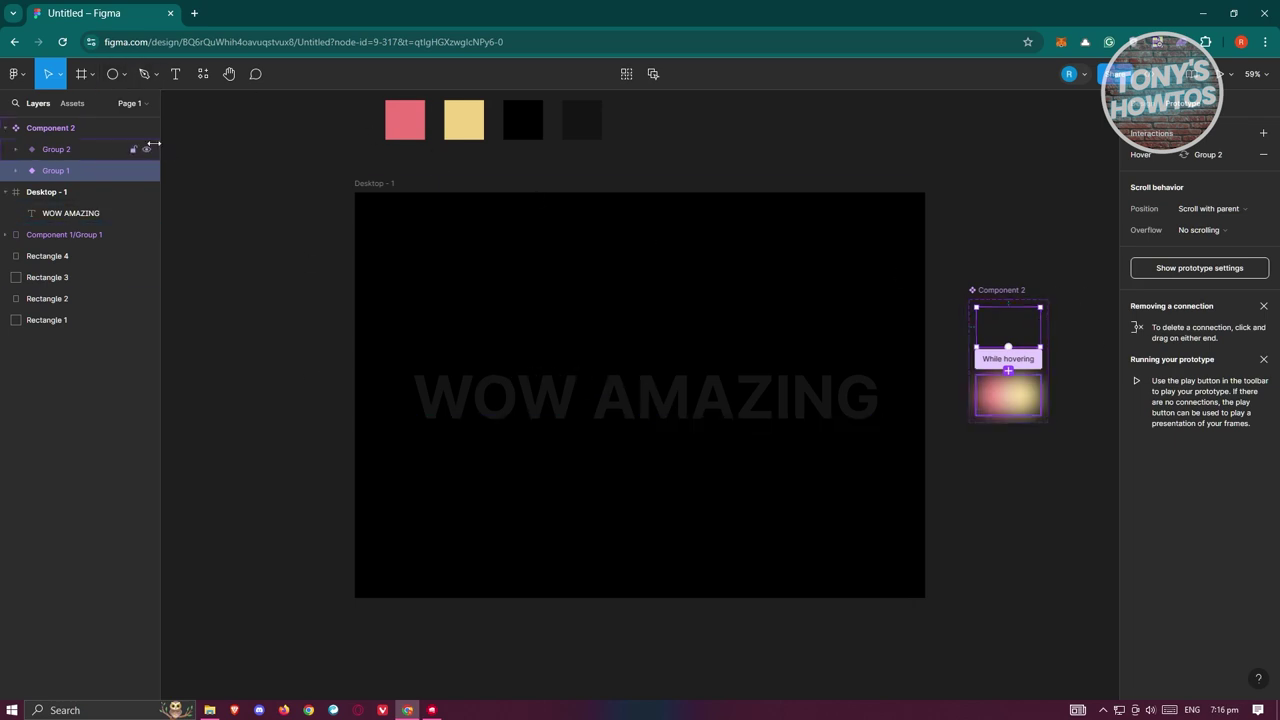
pyautogui.click(72, 103)
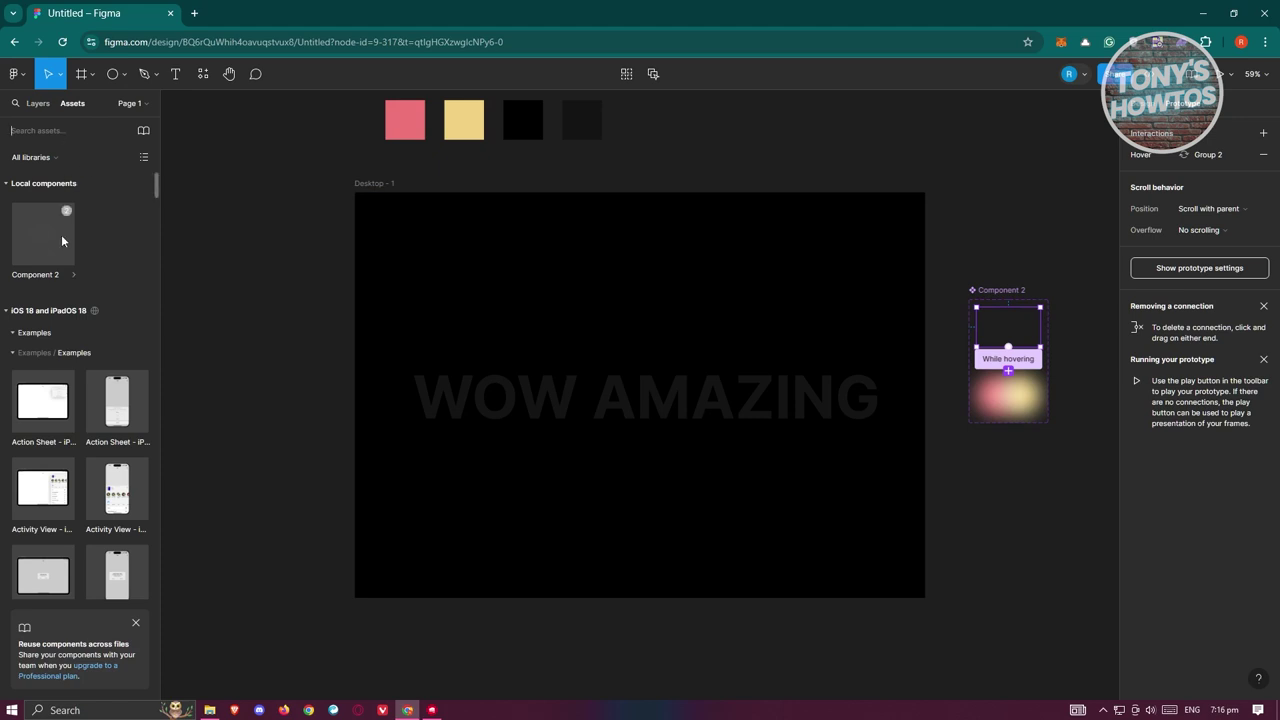
# Place a Component 2 instance in Desktop - 1 at 100% opacity over the WOW AMAZING text
pyautogui.click(166, 240)
pyautogui.hotkey('ctrl', 'v')
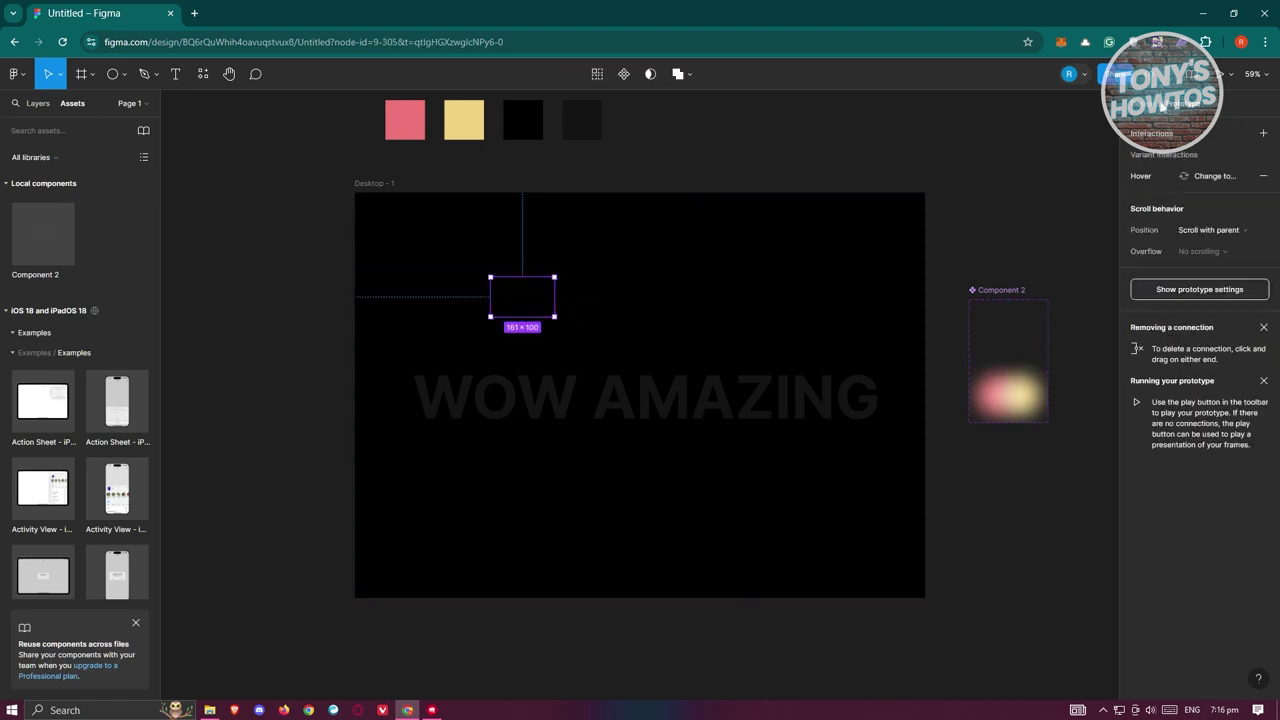
pyautogui.click(1149, 106)
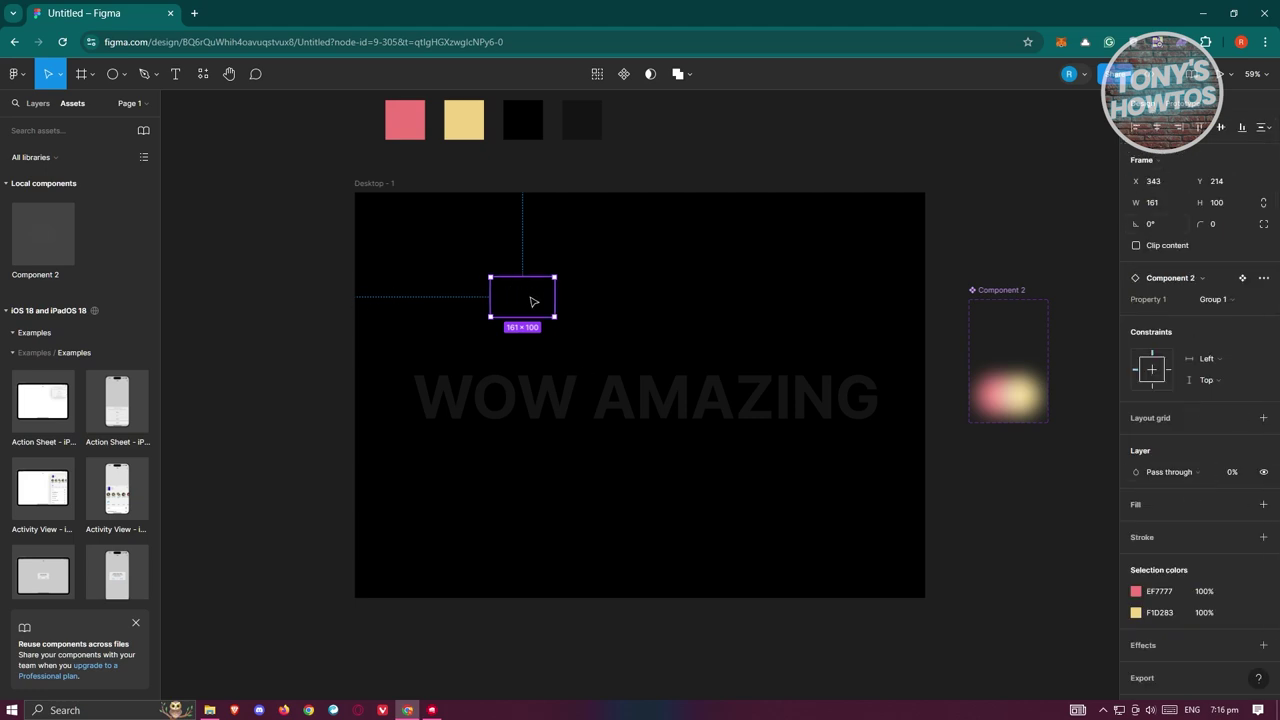
pyautogui.click(1234, 472)
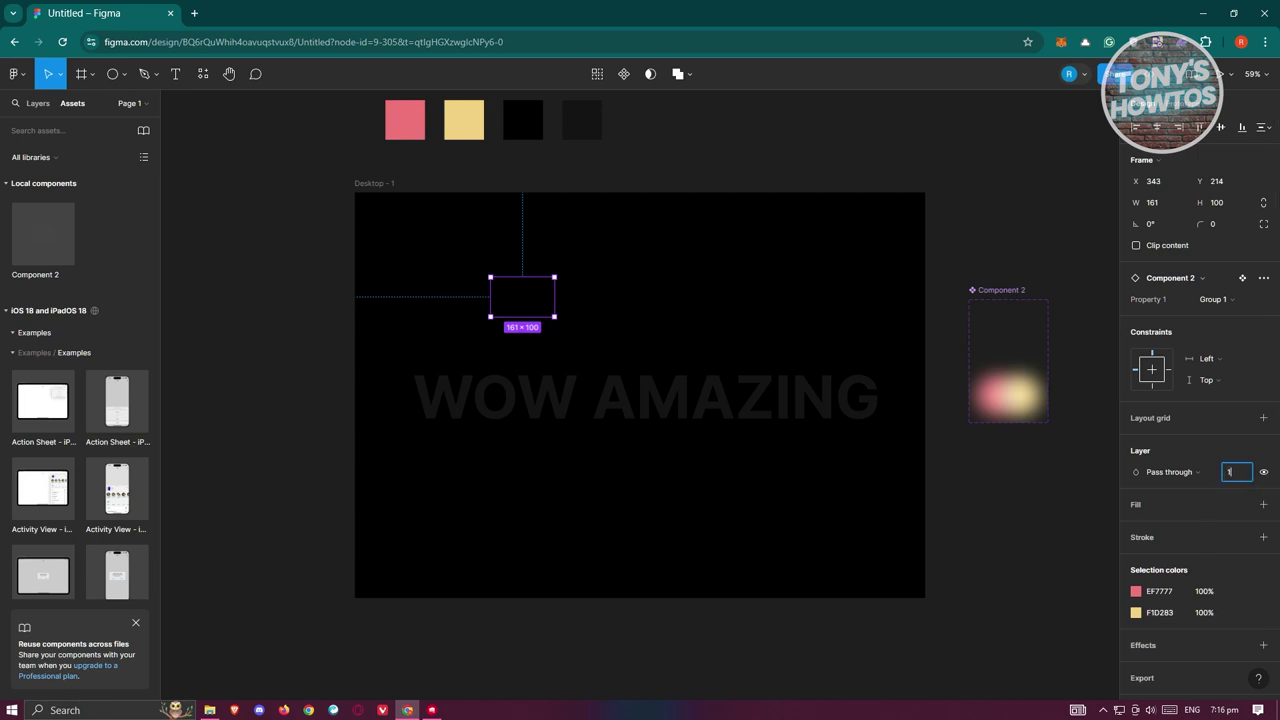
pyautogui.press('Return')
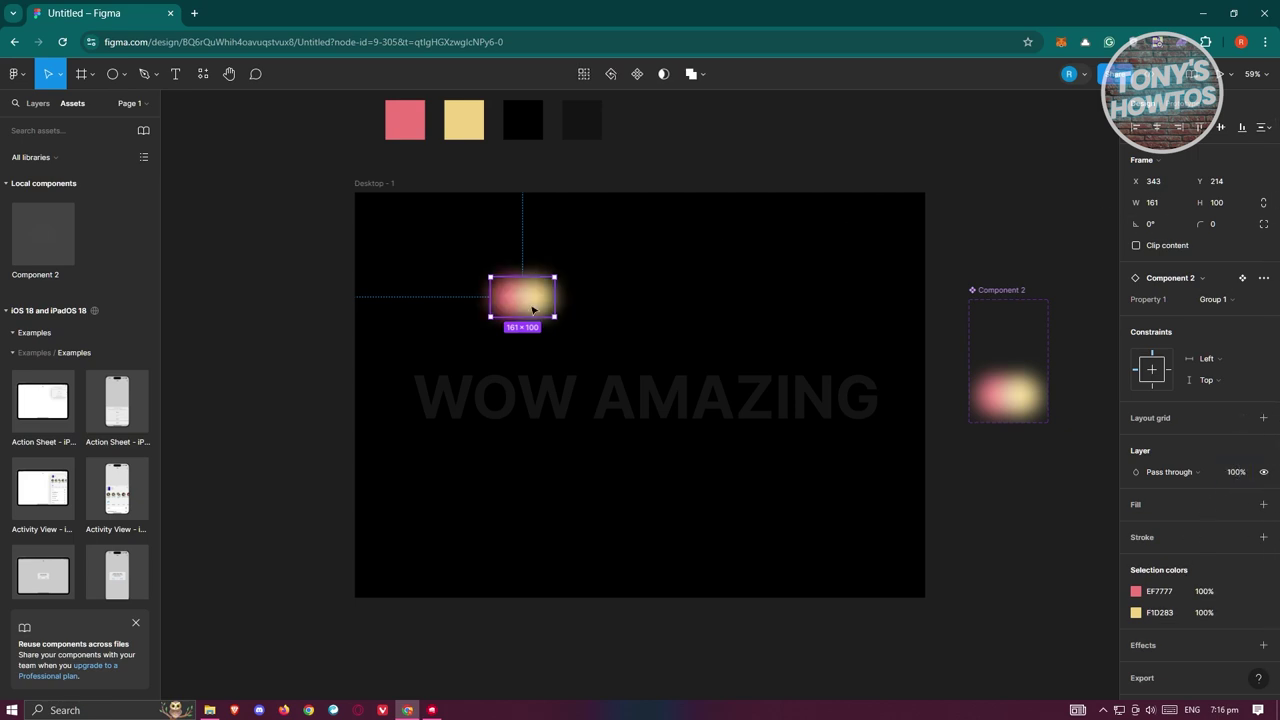
pyautogui.moveTo(511, 330); pyautogui.dragTo(893, 383)
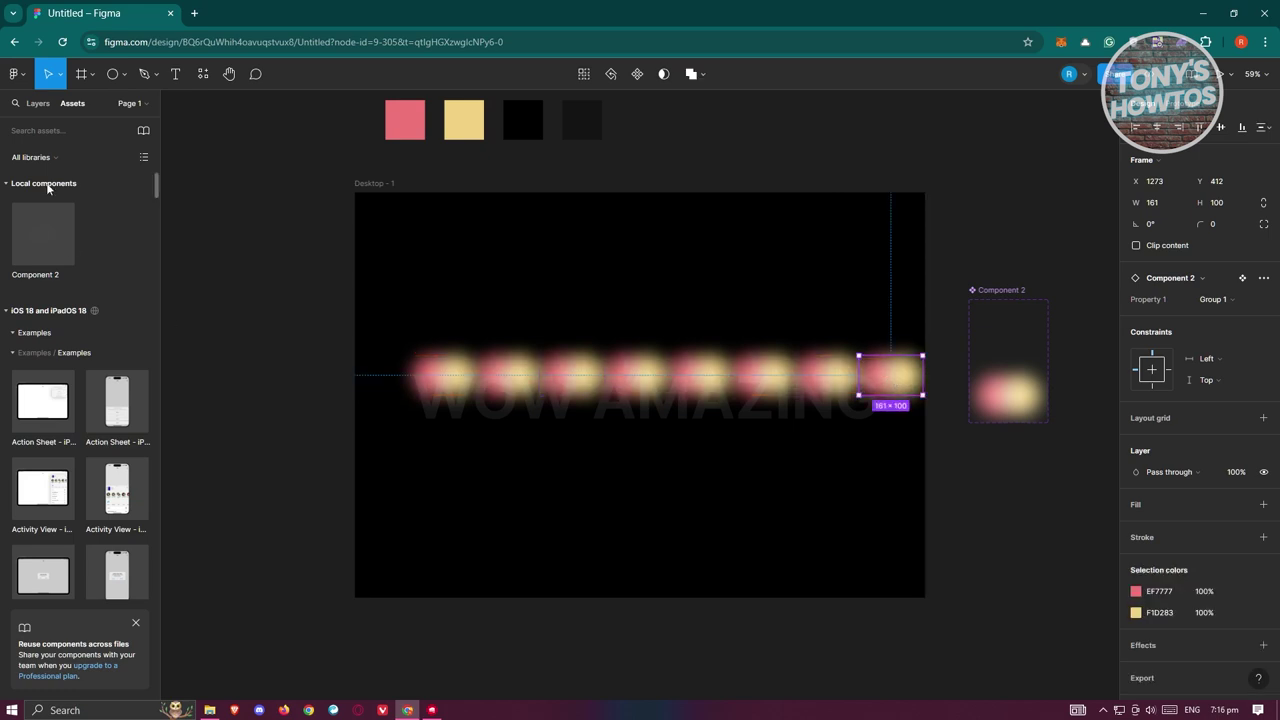
# Duplicate the row of eight glow instances and position the copy overlapping the first row
pyautogui.click(38, 103)
pyautogui.moveTo(15, 214); pyautogui.dragTo(80, 211)
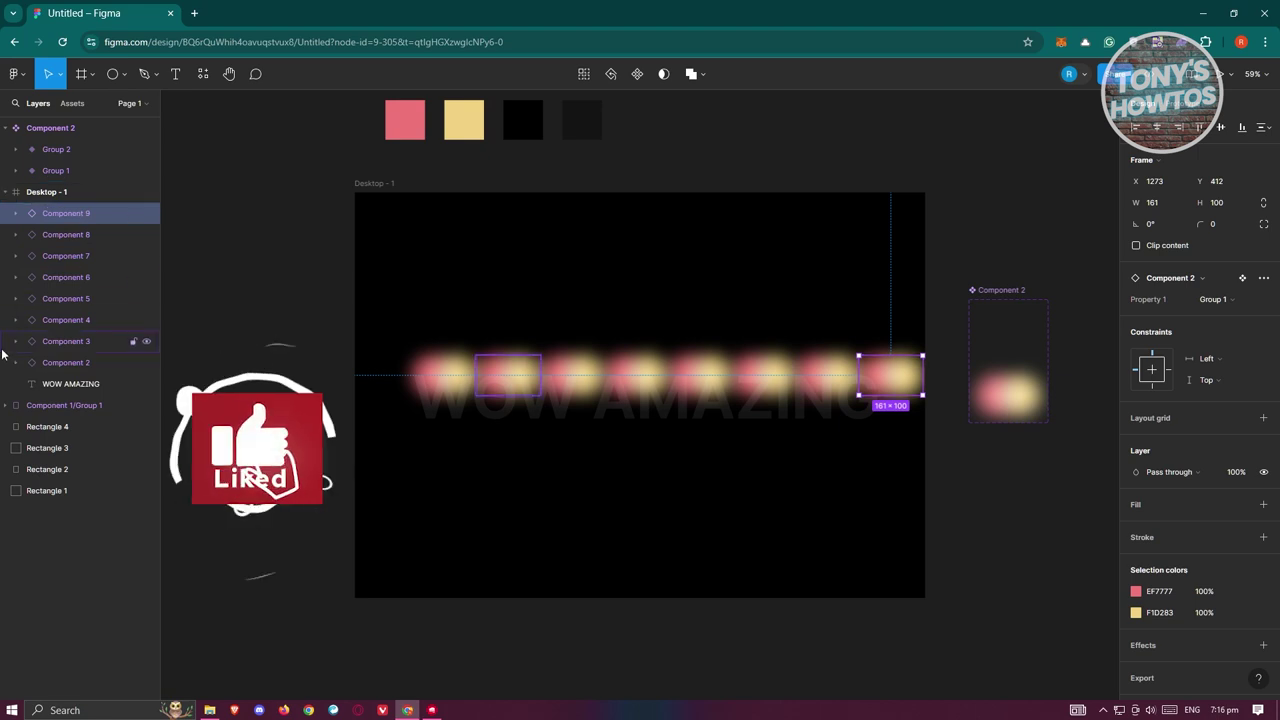
pyautogui.keyDown('shift'); pyautogui.click(68, 361); pyautogui.keyUp('shift')
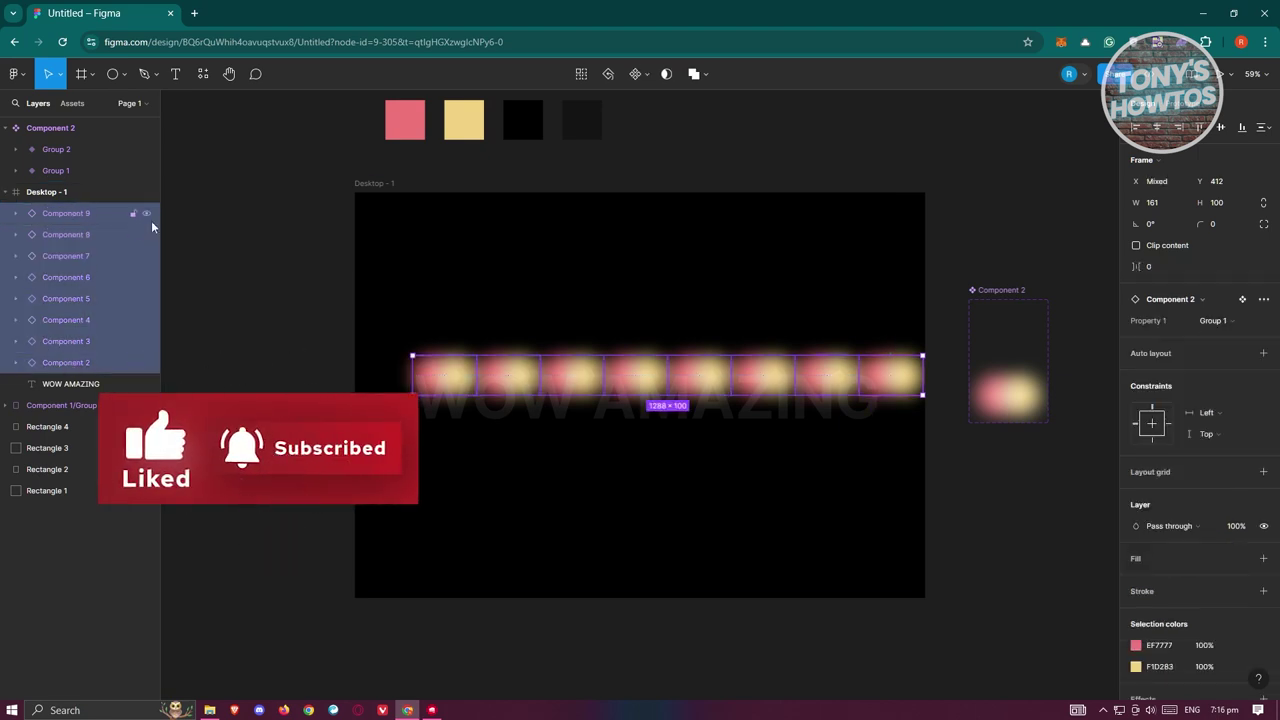
pyautogui.moveTo(851, 374)
pyautogui.mouseDown()
pyautogui.moveTo(868, 388)
pyautogui.moveTo(857, 397)
pyautogui.mouseUp()
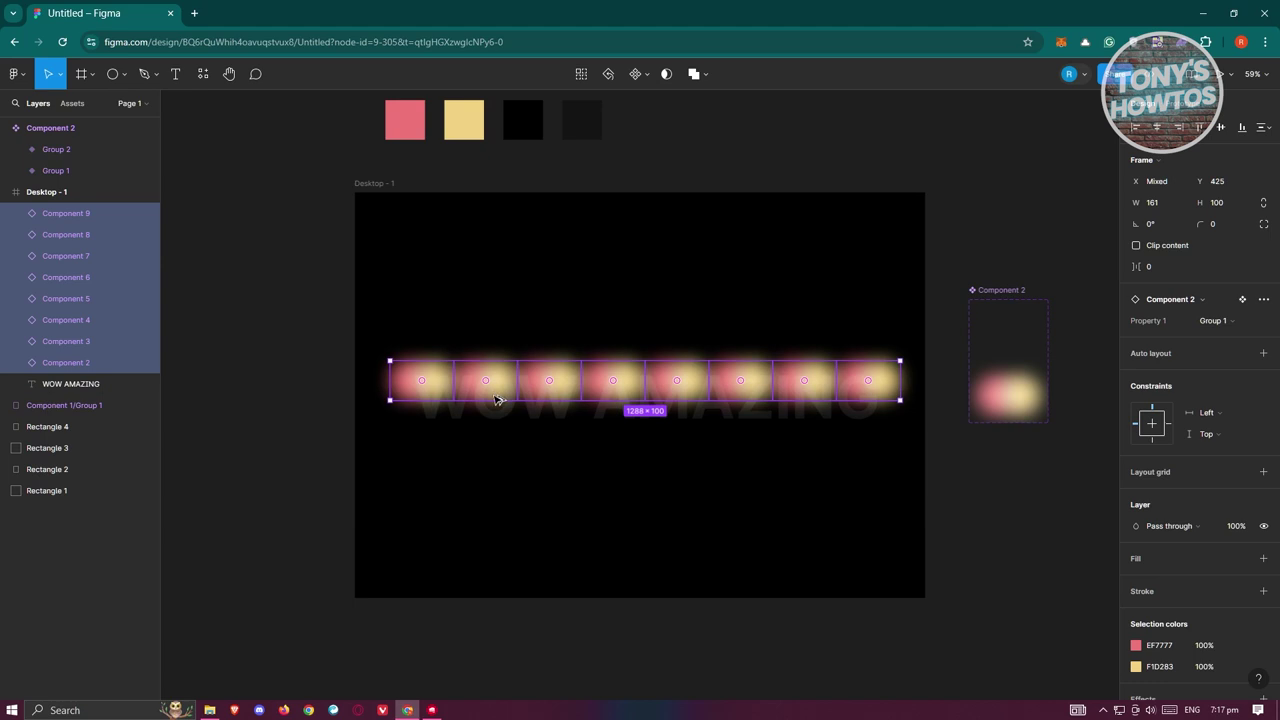
pyautogui.moveTo(501, 398); pyautogui.dragTo(501, 430)
pyautogui.hotkey('ctrl', 'z')
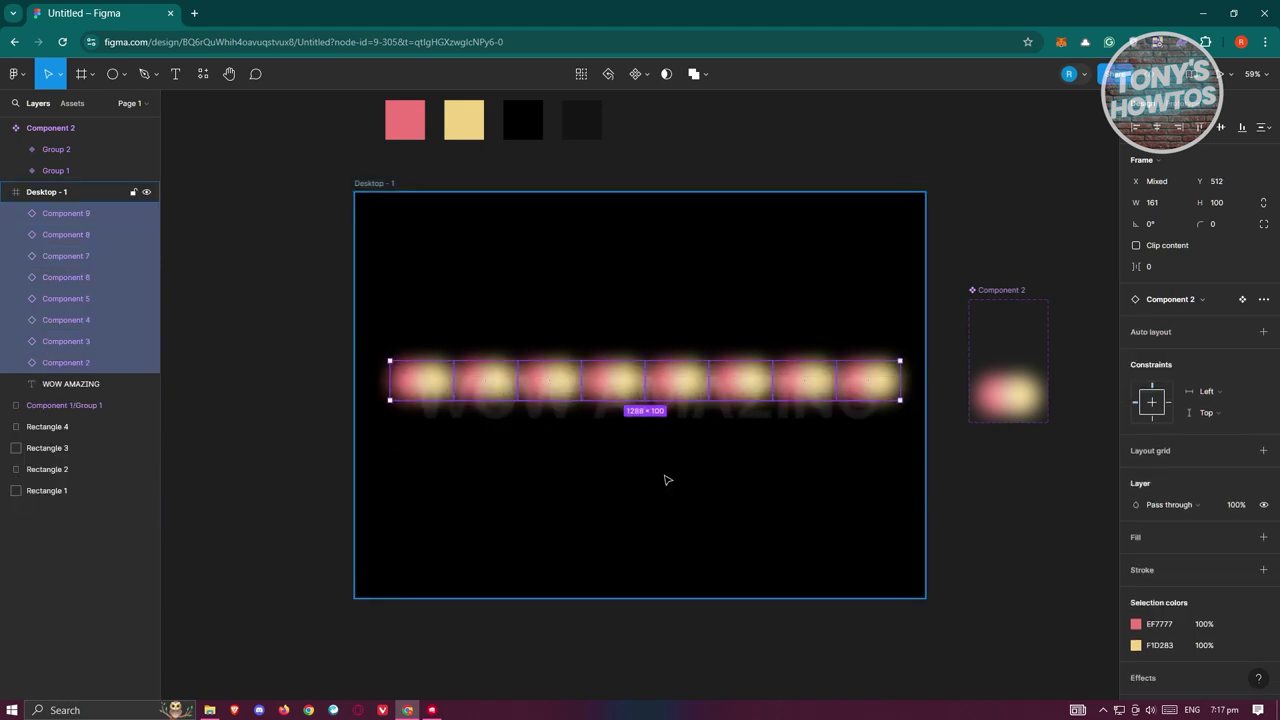
pyautogui.moveTo(631, 394); pyautogui.dragTo(631, 424)
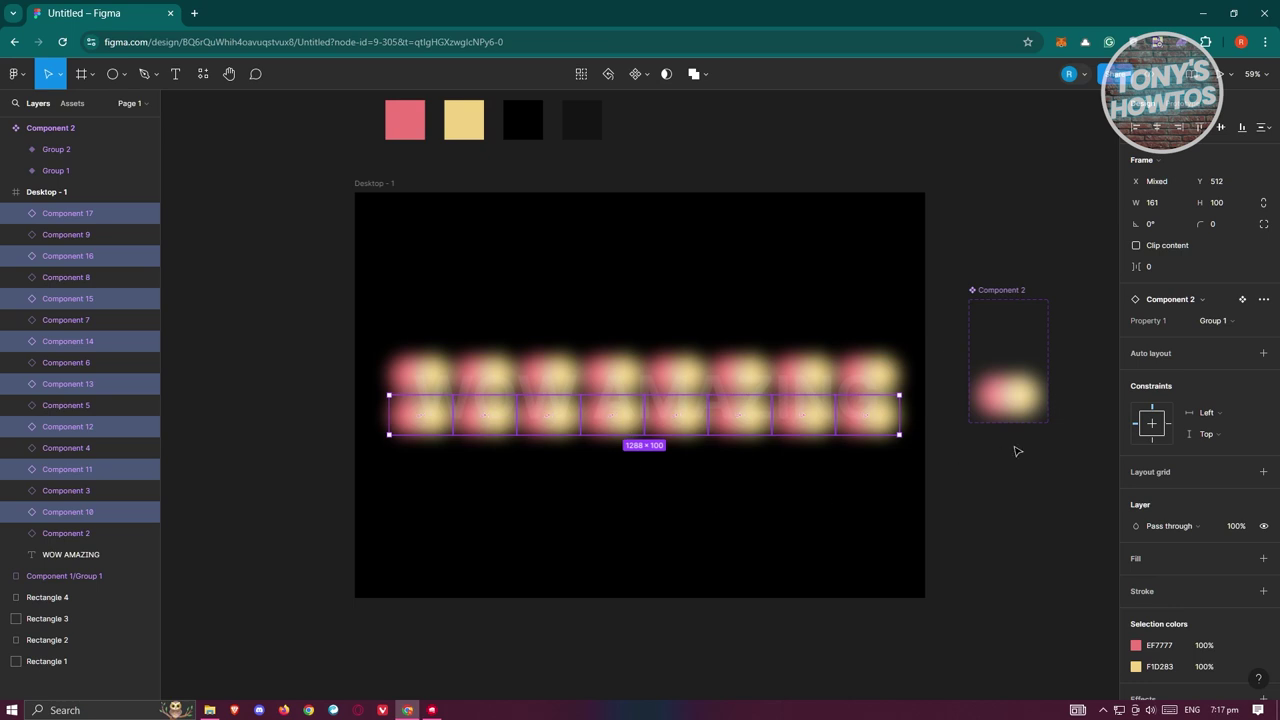
pyautogui.moveTo(735, 428); pyautogui.dragTo(735, 425)
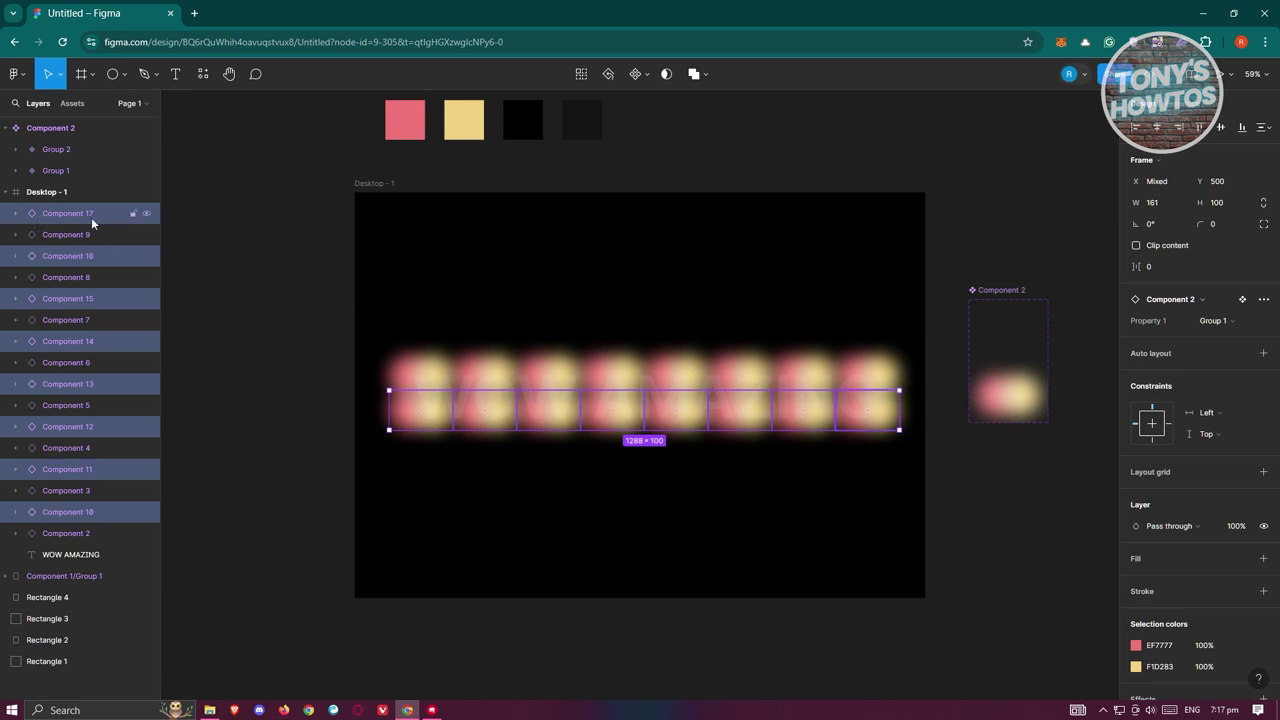
# Set the layer opacity of all sixteen glow instances to 0%
pyautogui.keyDown('shift'); pyautogui.click(76, 533); pyautogui.keyUp('shift')
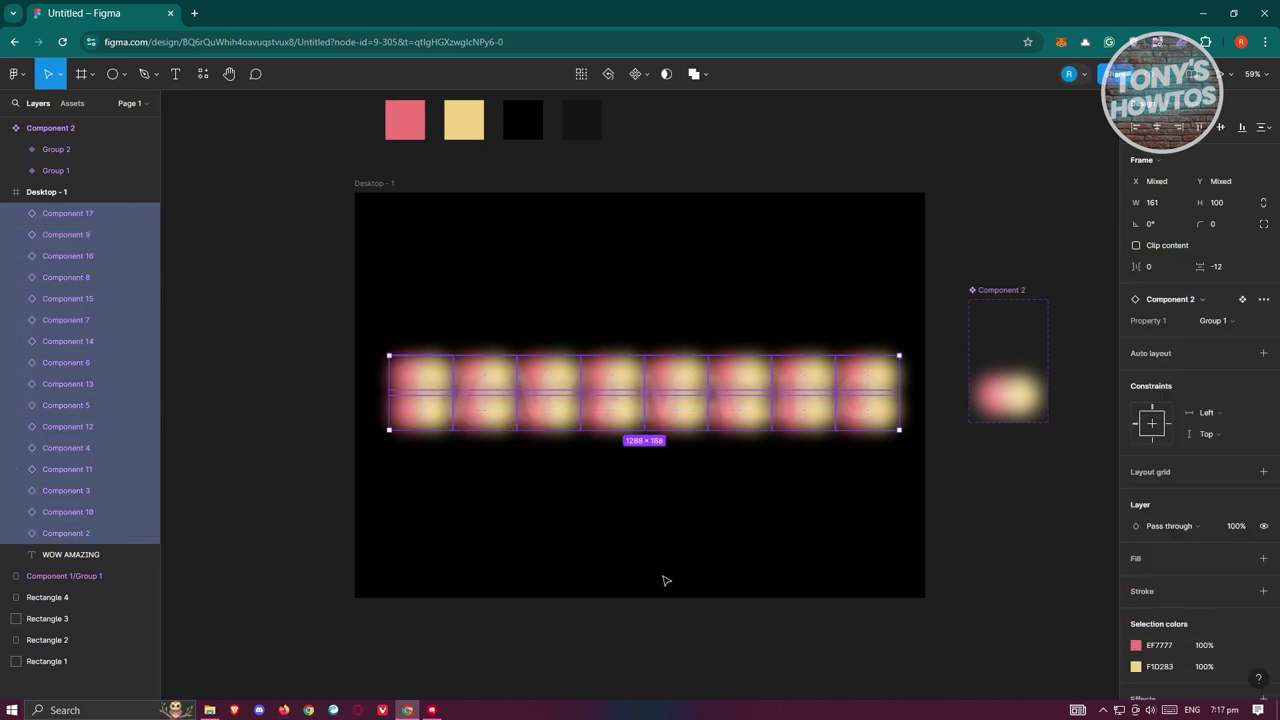
pyautogui.scroll(-2, 1180, 595)
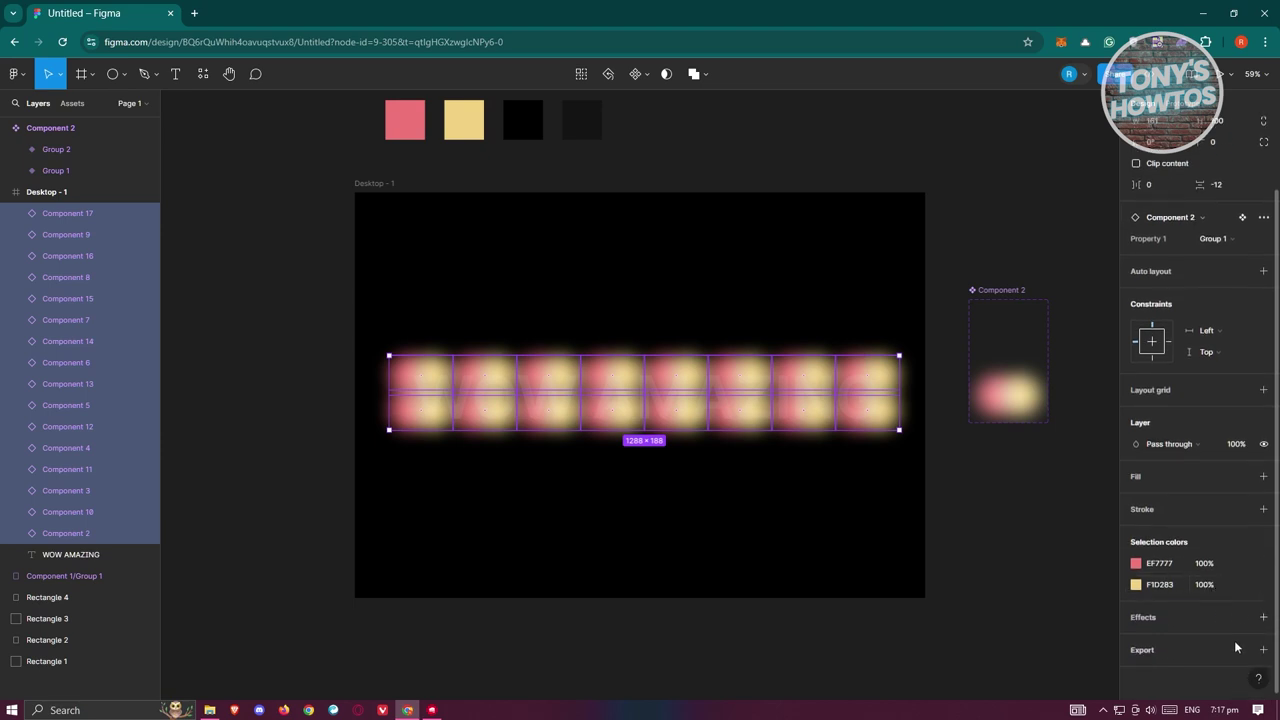
pyautogui.click(1235, 446)
pyautogui.press('Return')
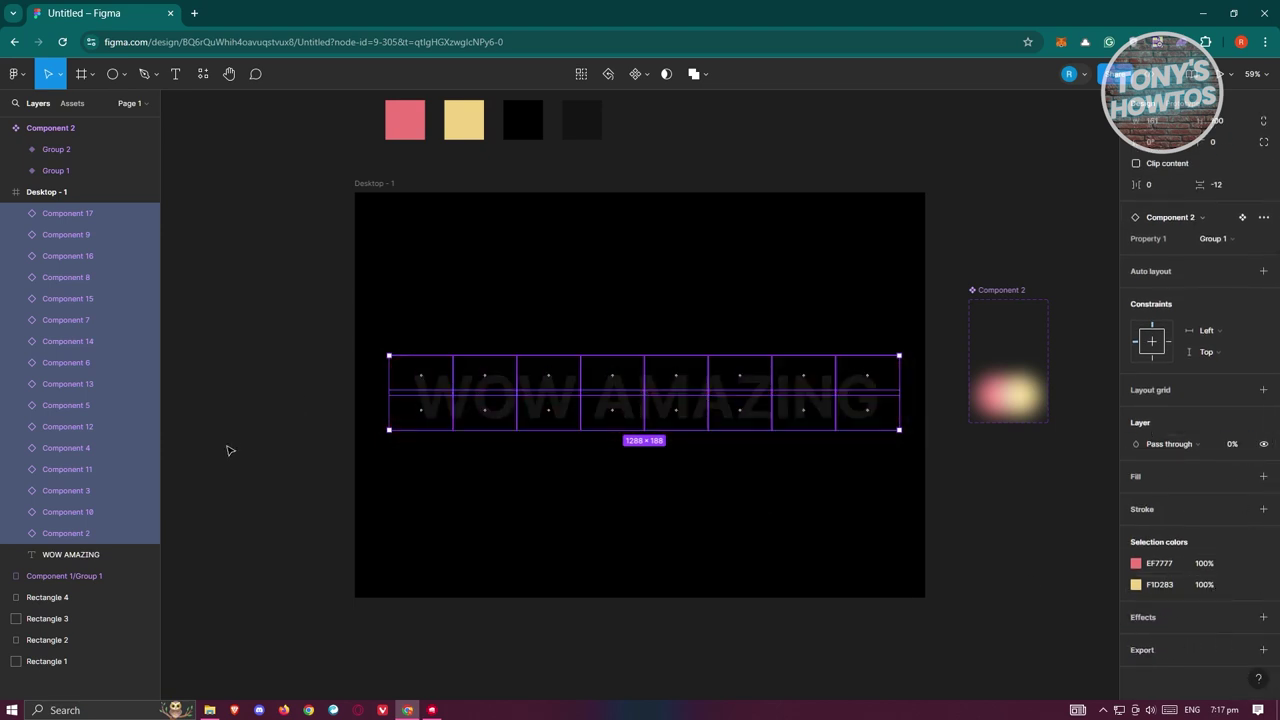
pyautogui.rightClick(77, 213)
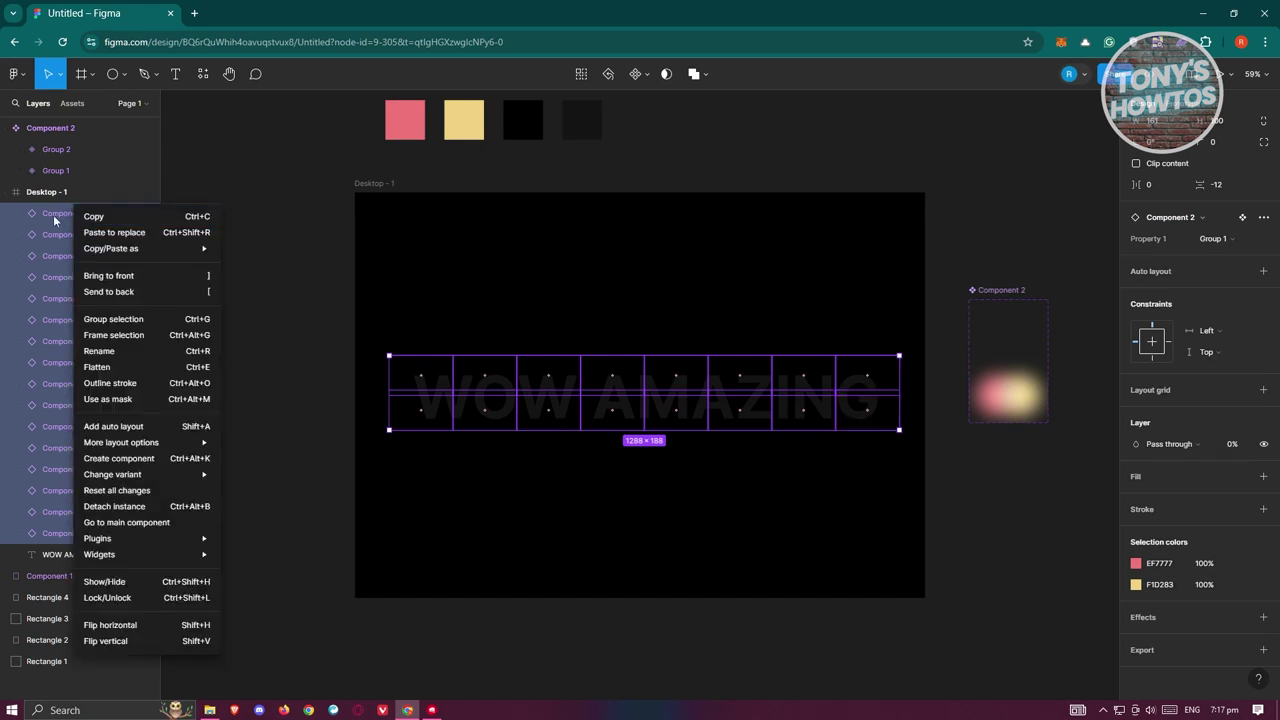
# Group the glow instances into Group 1 and select it with the WOW AMAZING text
pyautogui.click(145, 319)
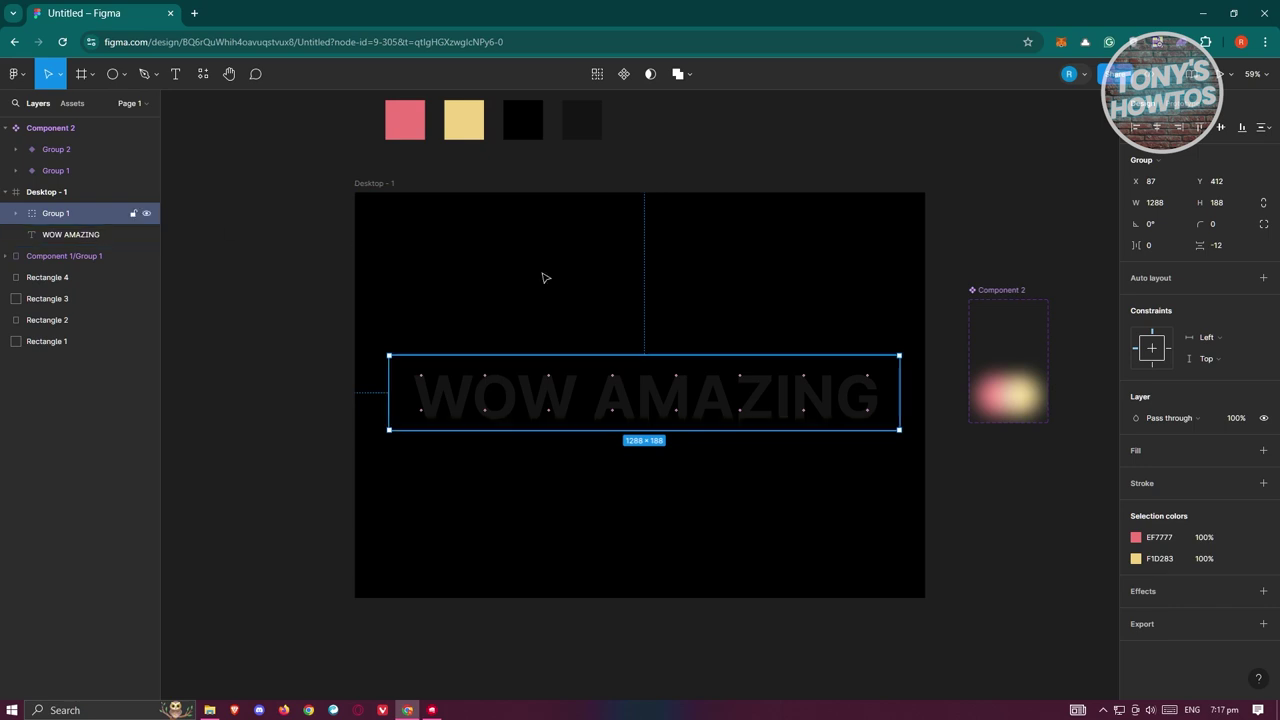
pyautogui.keyDown('shift'); pyautogui.click(78, 235); pyautogui.keyUp('shift')
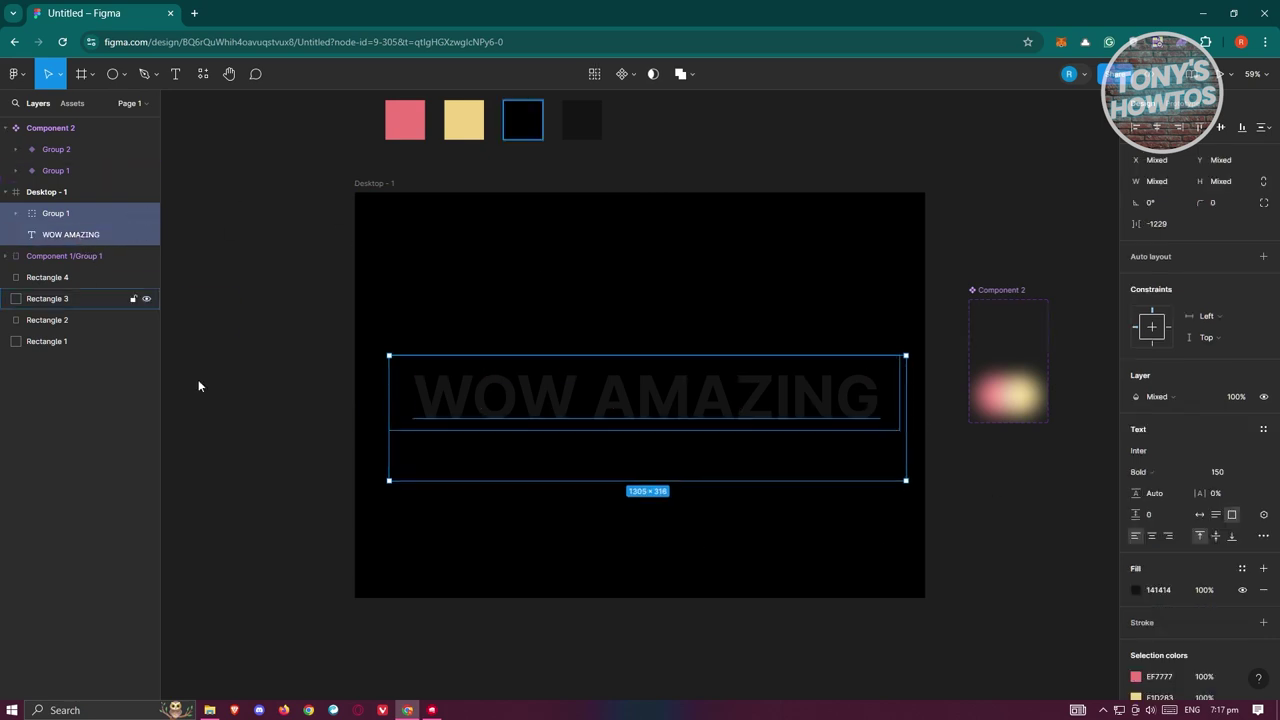
pyautogui.click(66, 236)
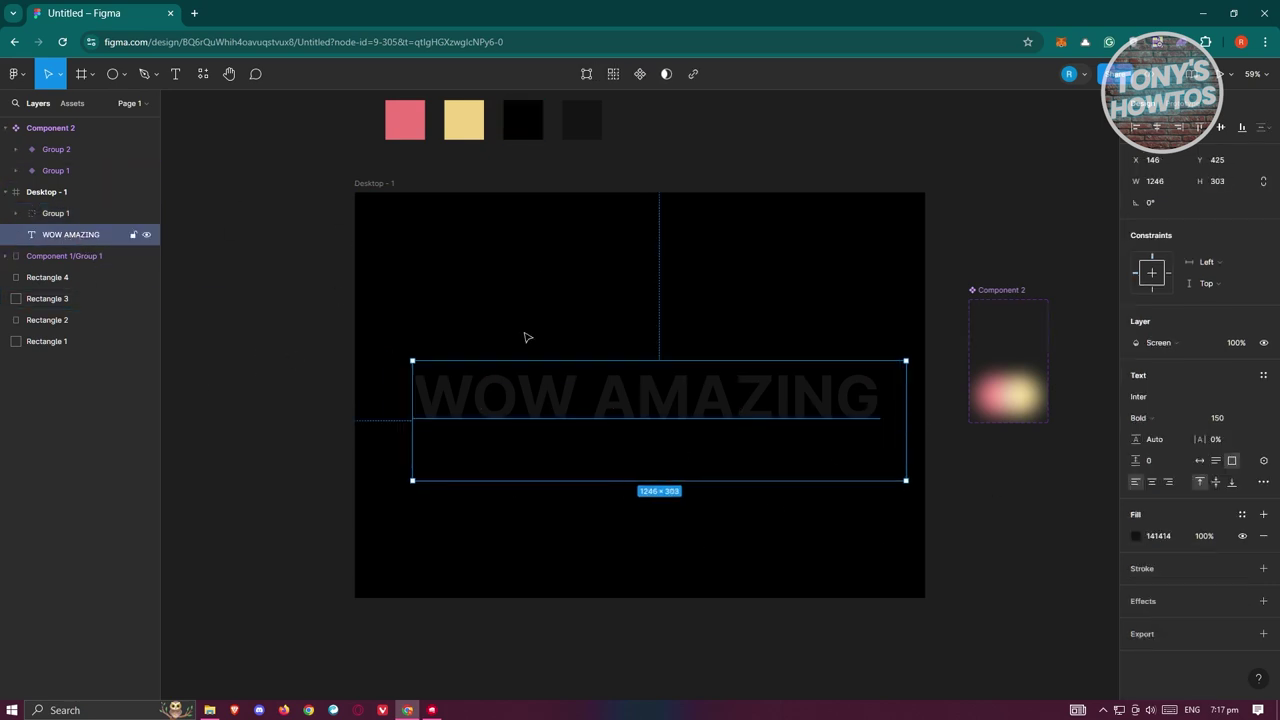
pyautogui.keyDown('shift'); pyautogui.click(86, 216); pyautogui.keyUp('shift')
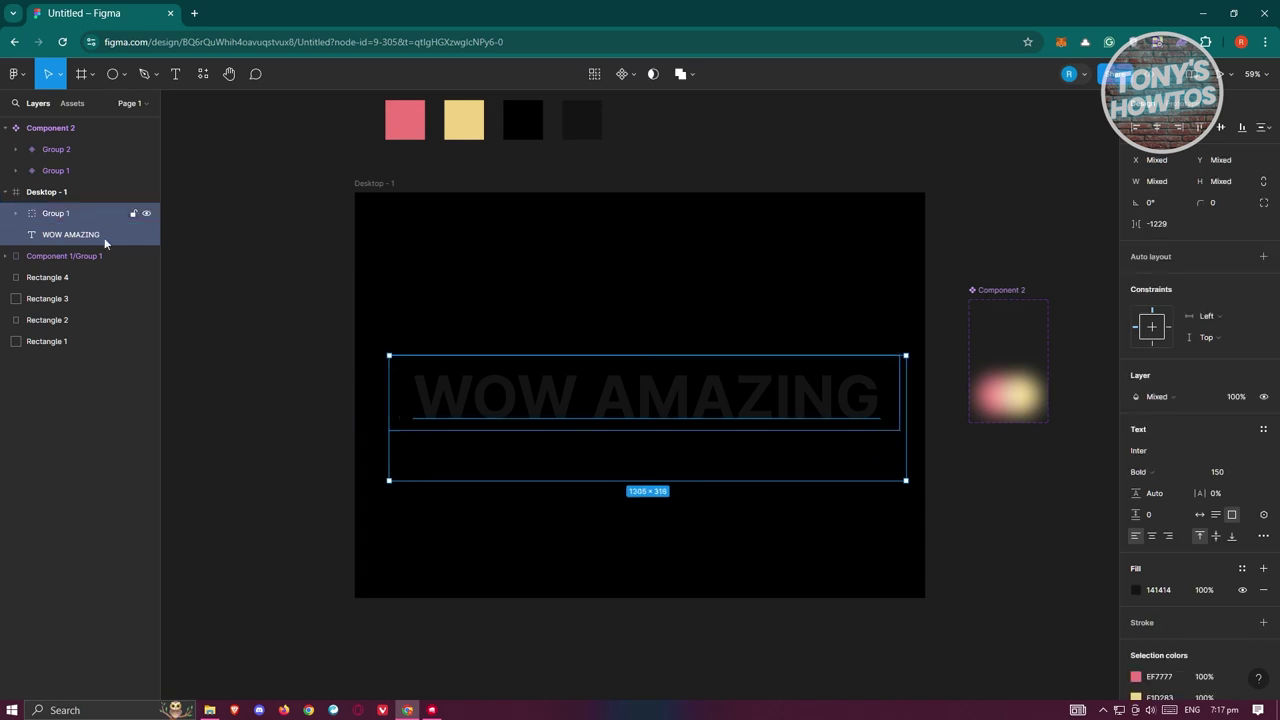
# Use the WOW AMAZING text as a mask, then launch the prototype preview
pyautogui.click(655, 76)
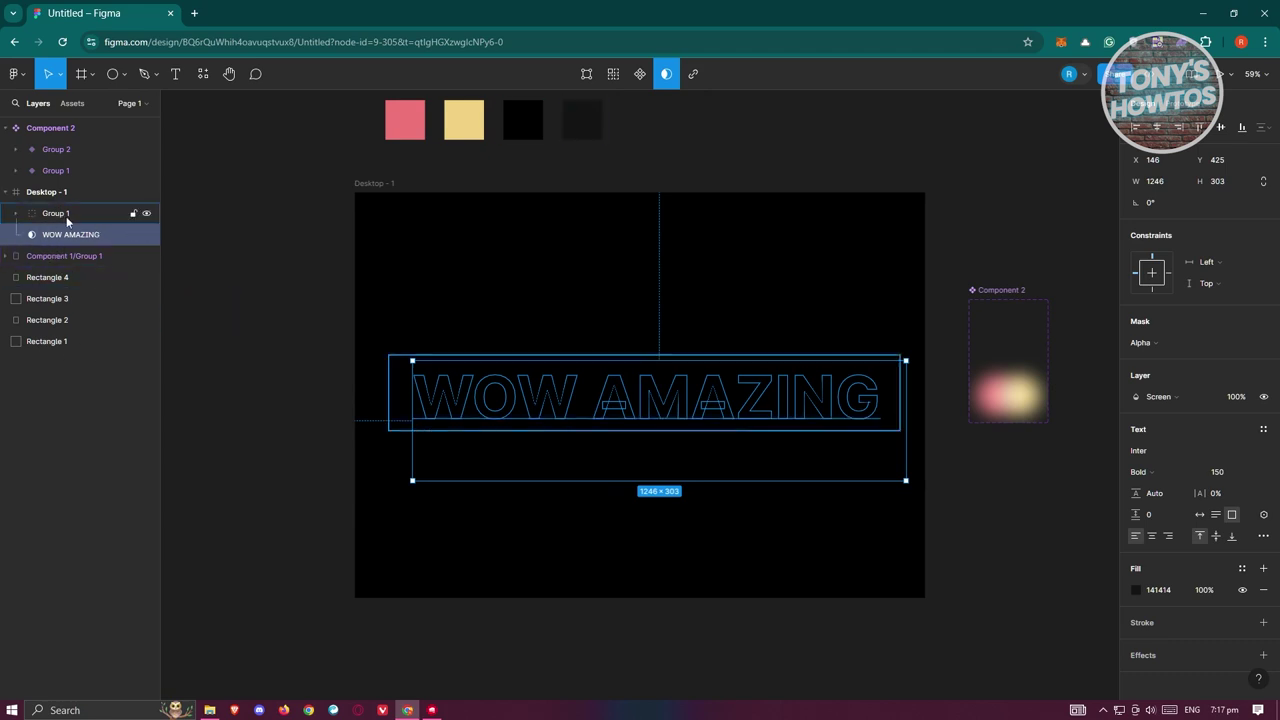
pyautogui.click(1016, 569)
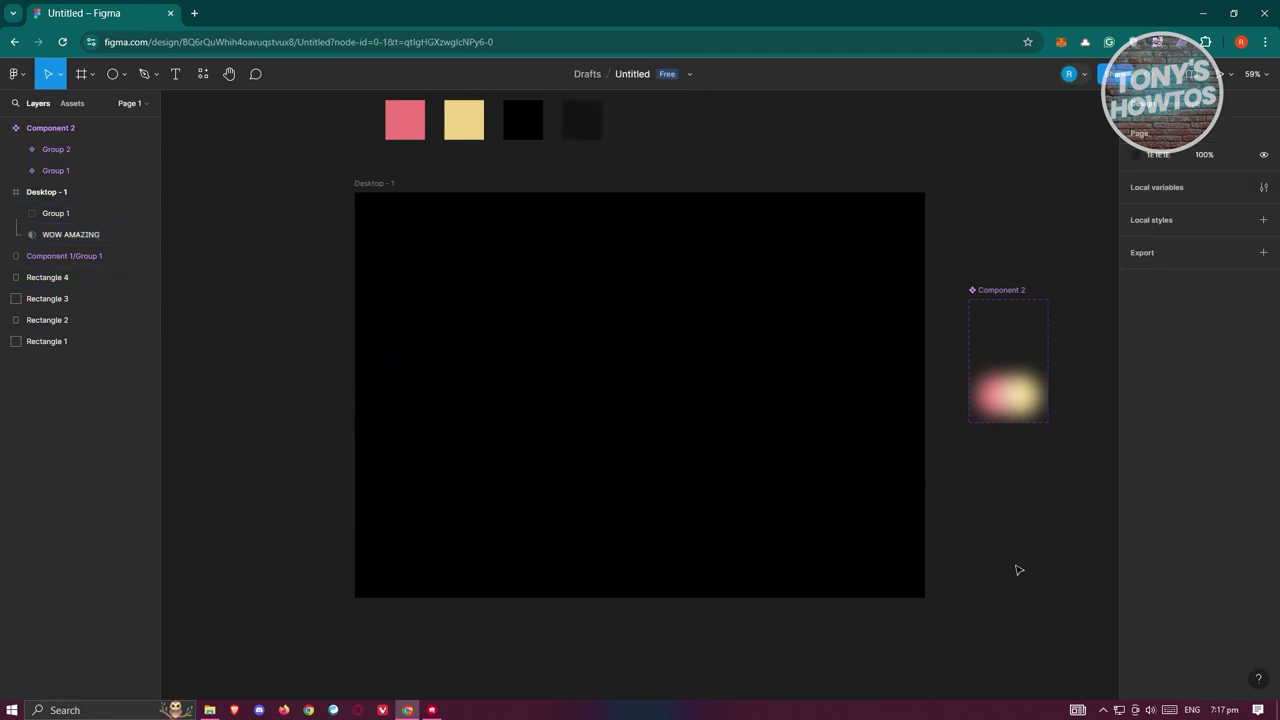
pyautogui.click(1214, 74)
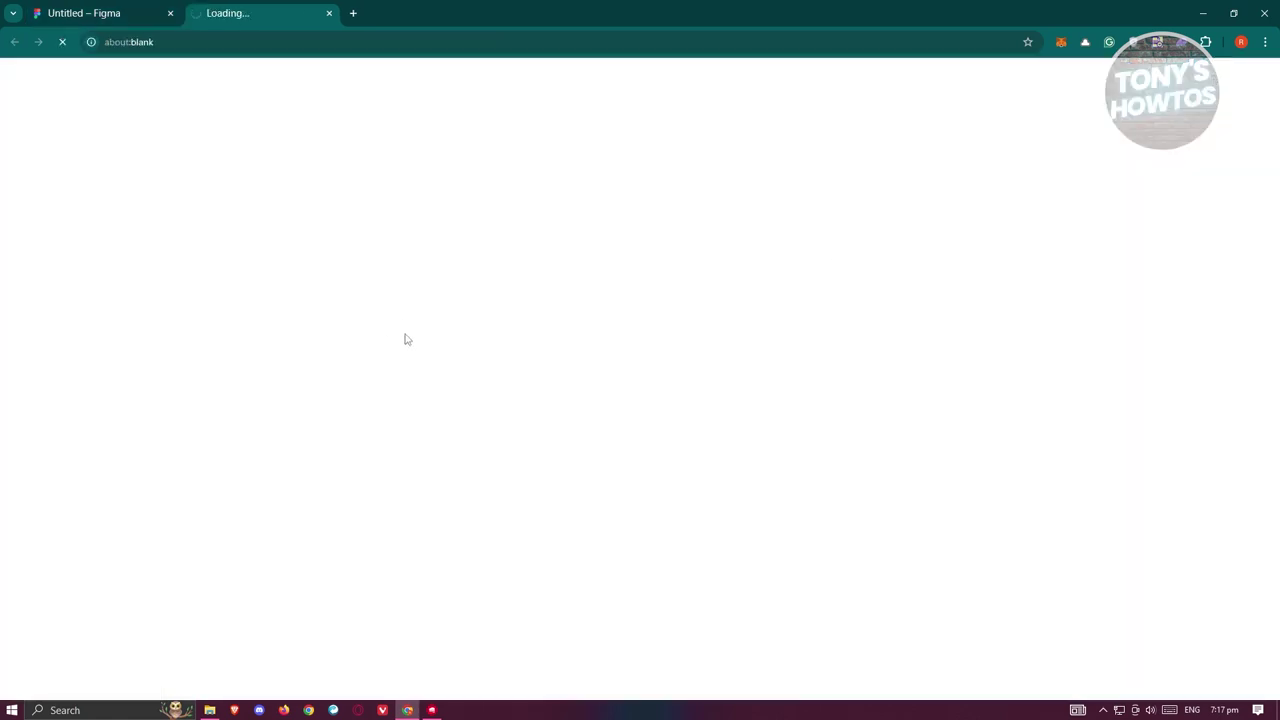